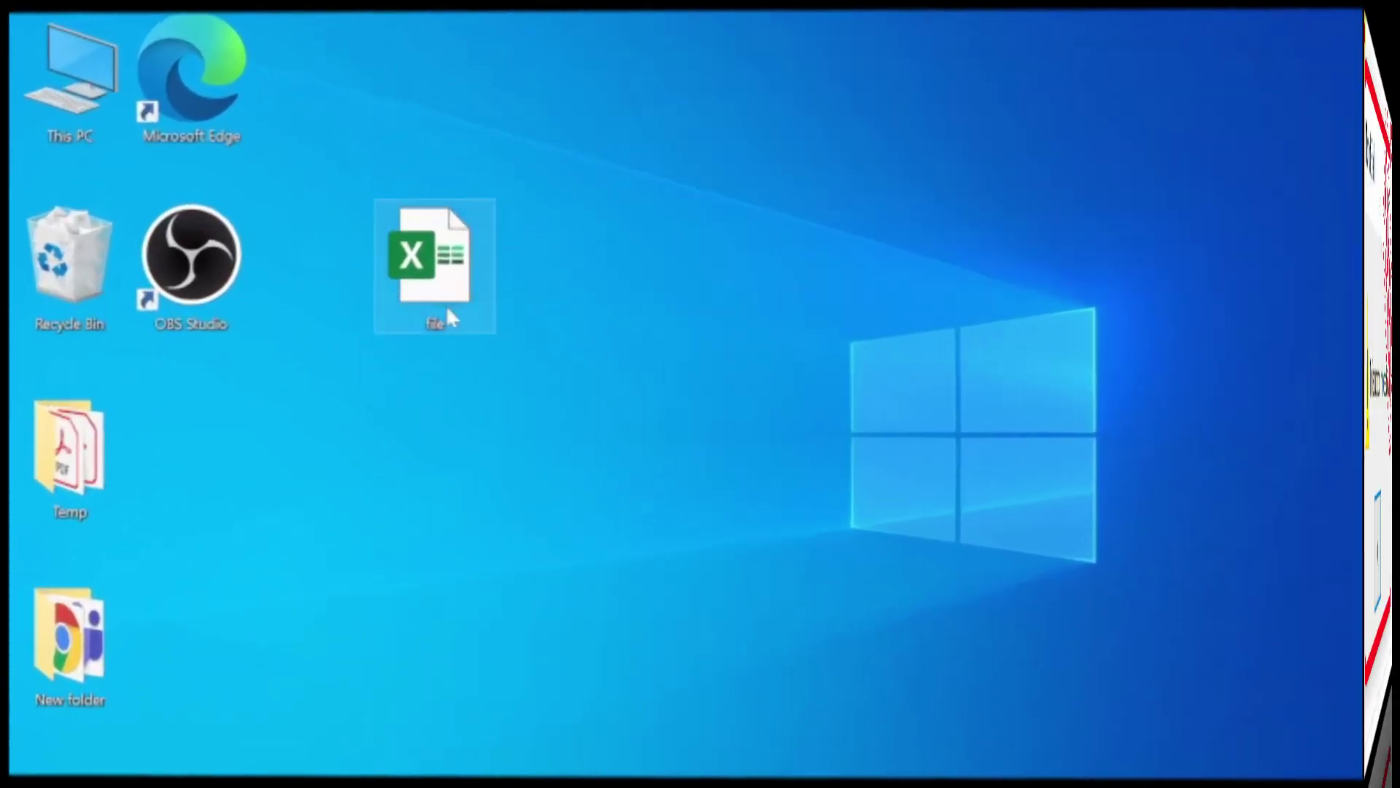
Move the 'file' icon one column right and review its Properties without changing anything
{"action": "left_click_drag", "start_coordinate": [458, 292], "coordinate": [524, 312]}
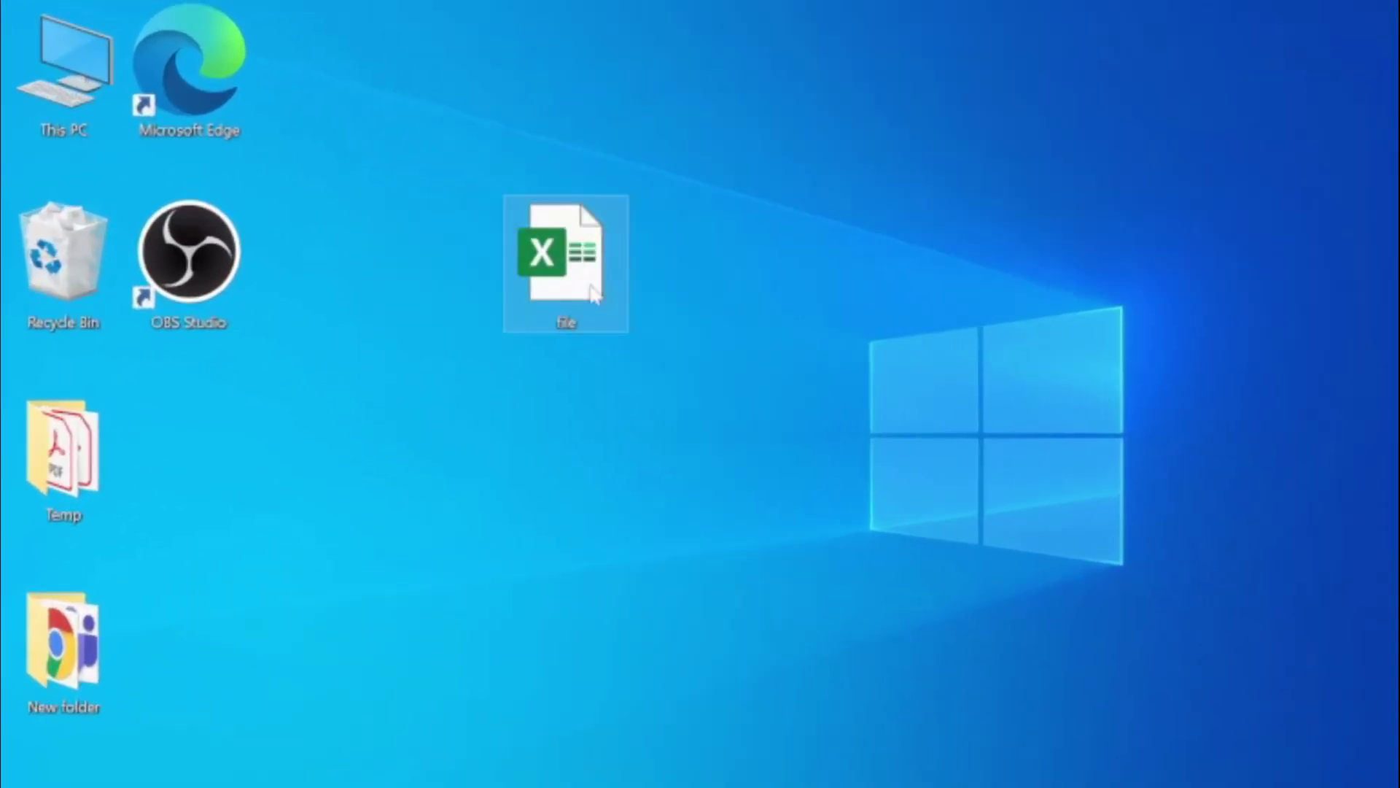
{"action": "right_click", "coordinate": [525, 312]}
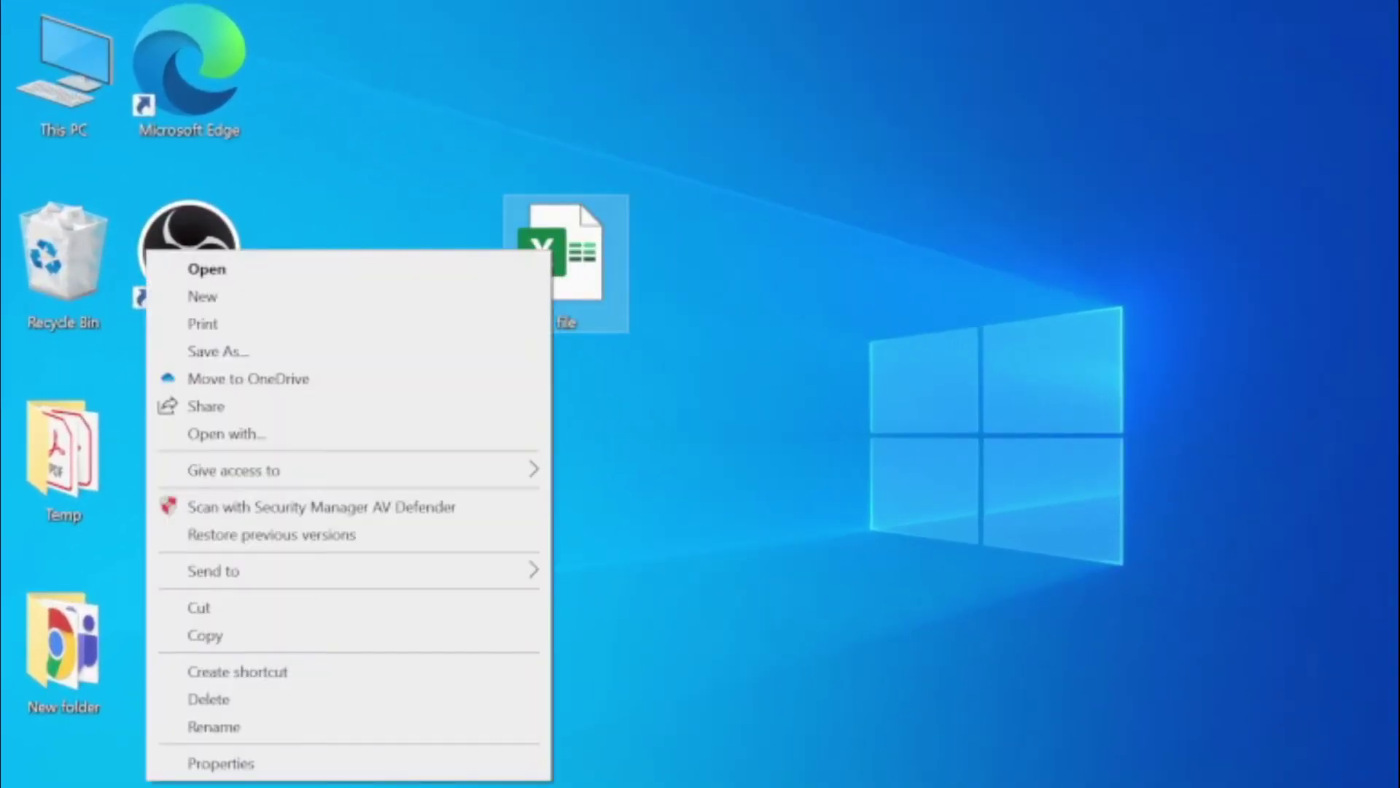
{"action": "left_click", "coordinate": [313, 770]}
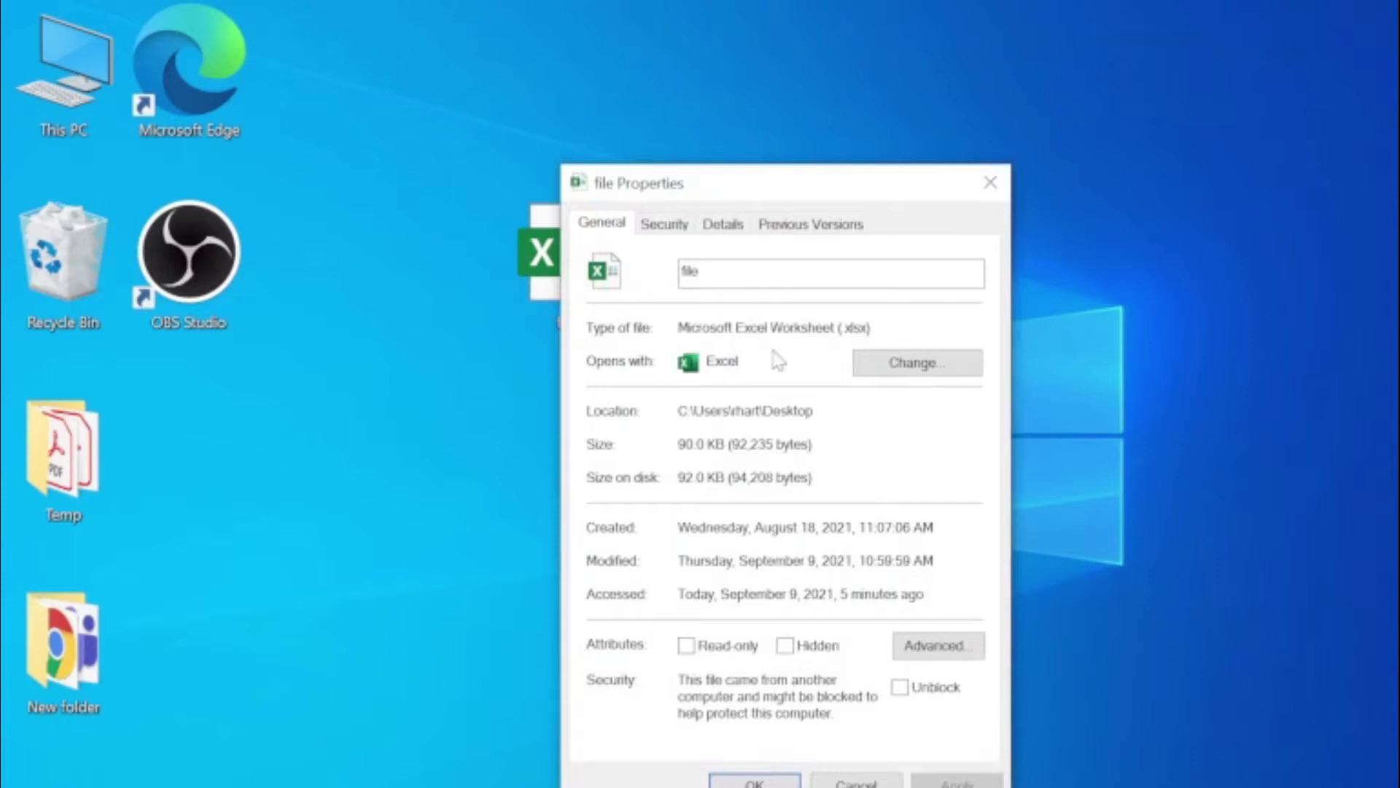
{"action": "left_click", "coordinate": [855, 780]}
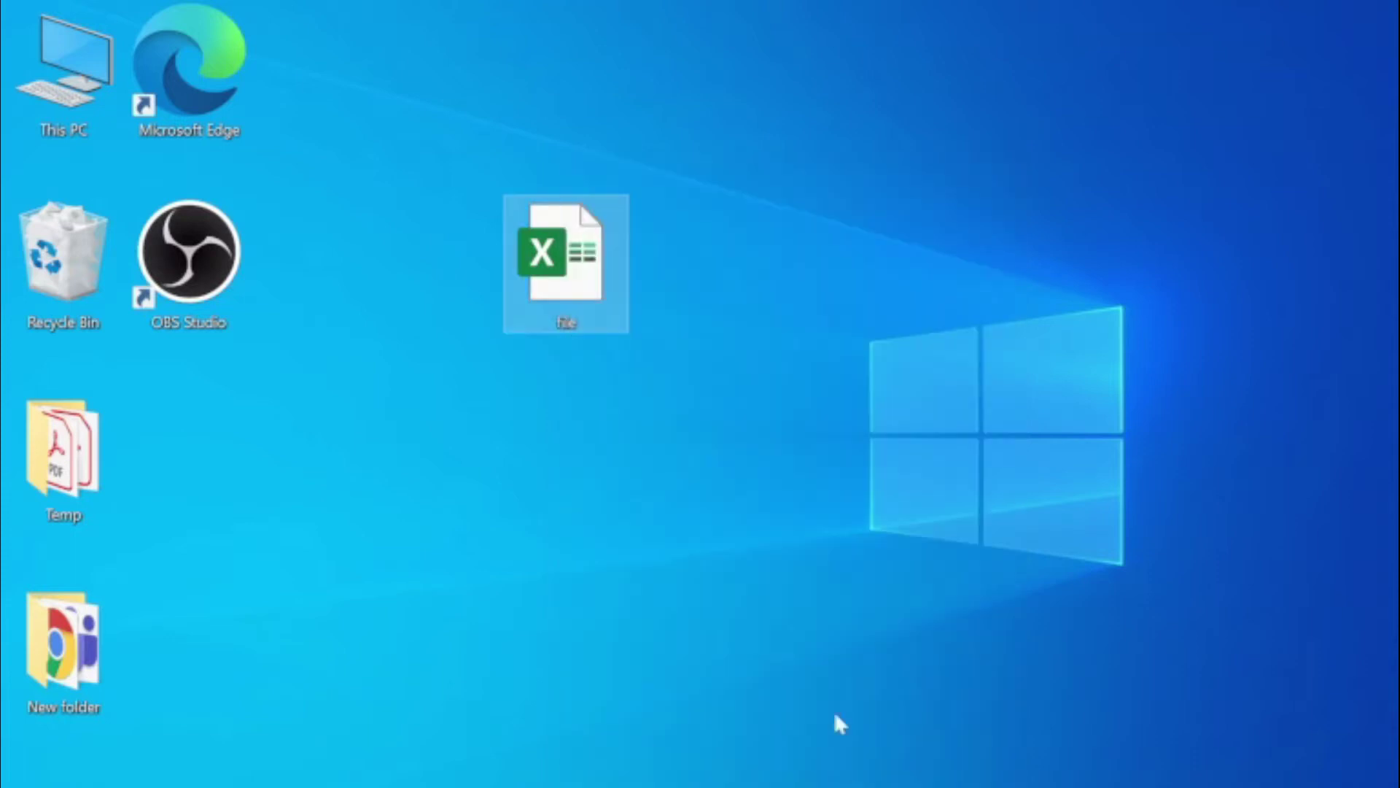
{"action": "double_click", "coordinate": [558, 263]}
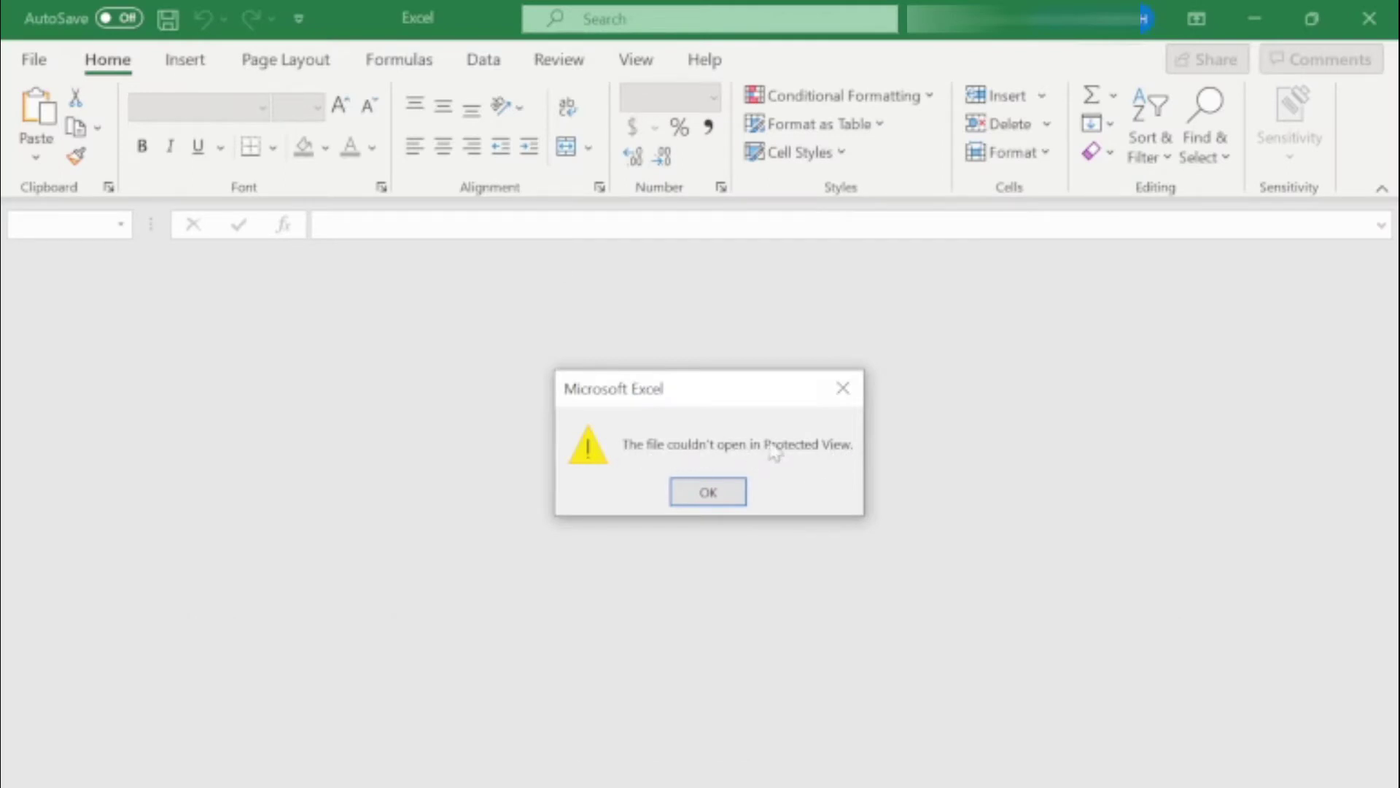
{"action": "left_click", "coordinate": [744, 493]}
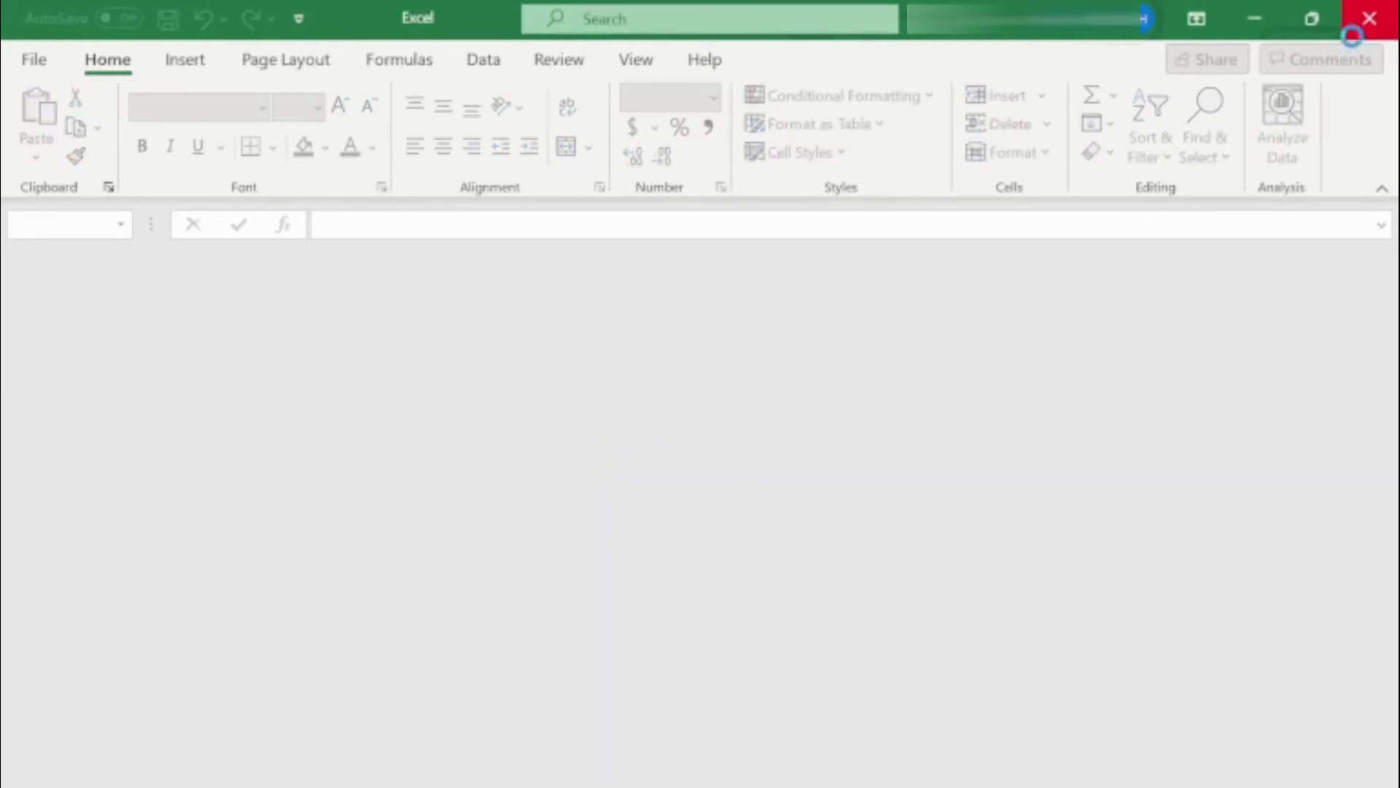
{"action": "left_click", "coordinate": [1364, 25]}
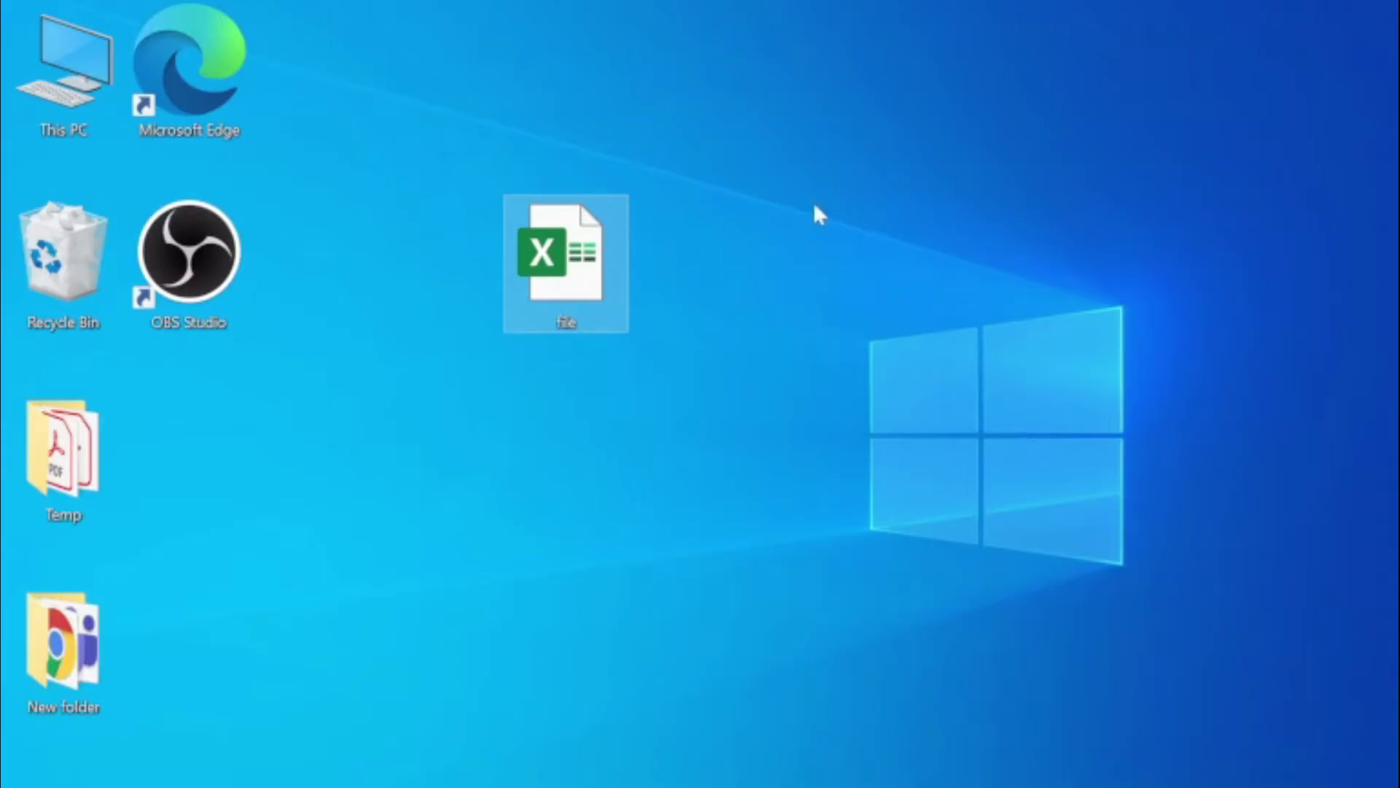
{"action": "right_click", "coordinate": [574, 264]}
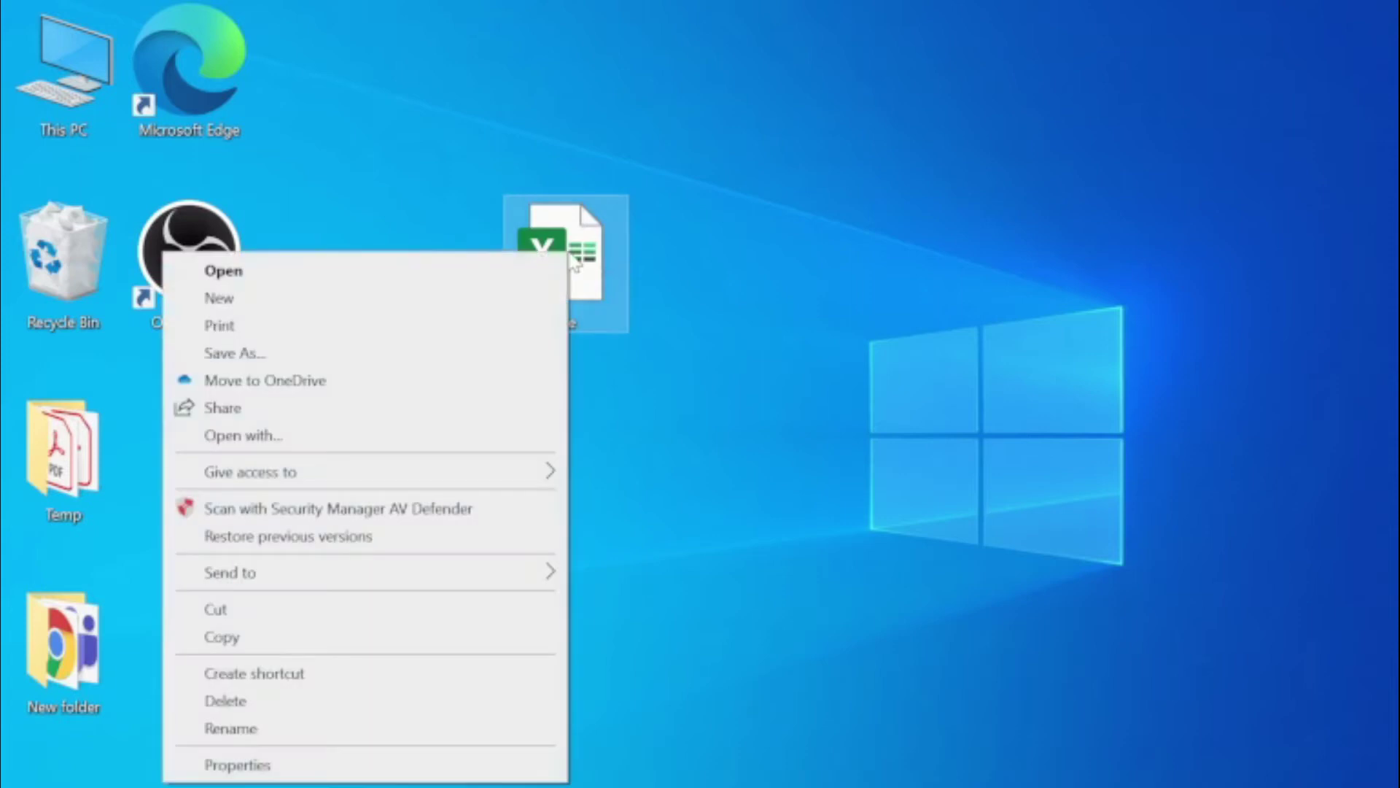
{"action": "left_click", "coordinate": [303, 280]}
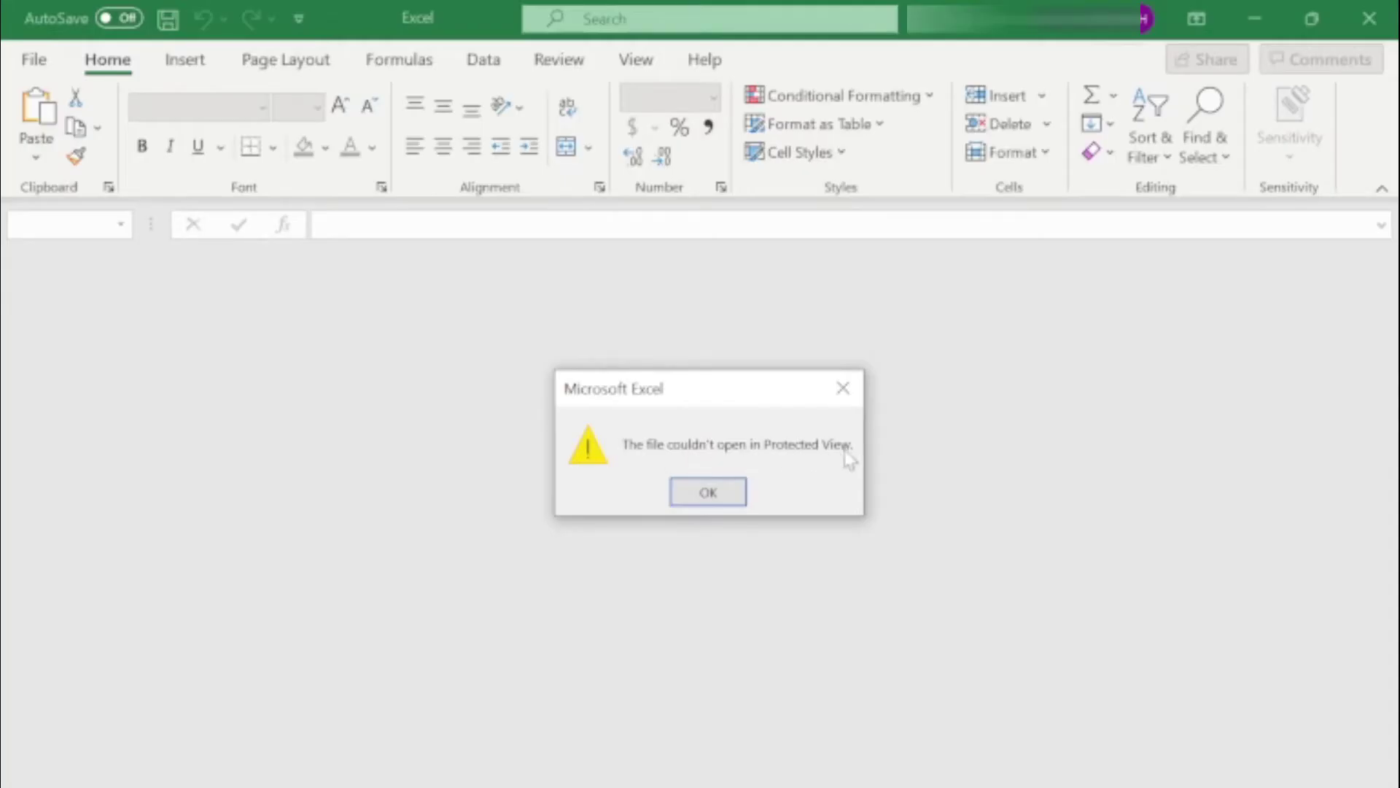
{"action": "left_click", "coordinate": [695, 499]}
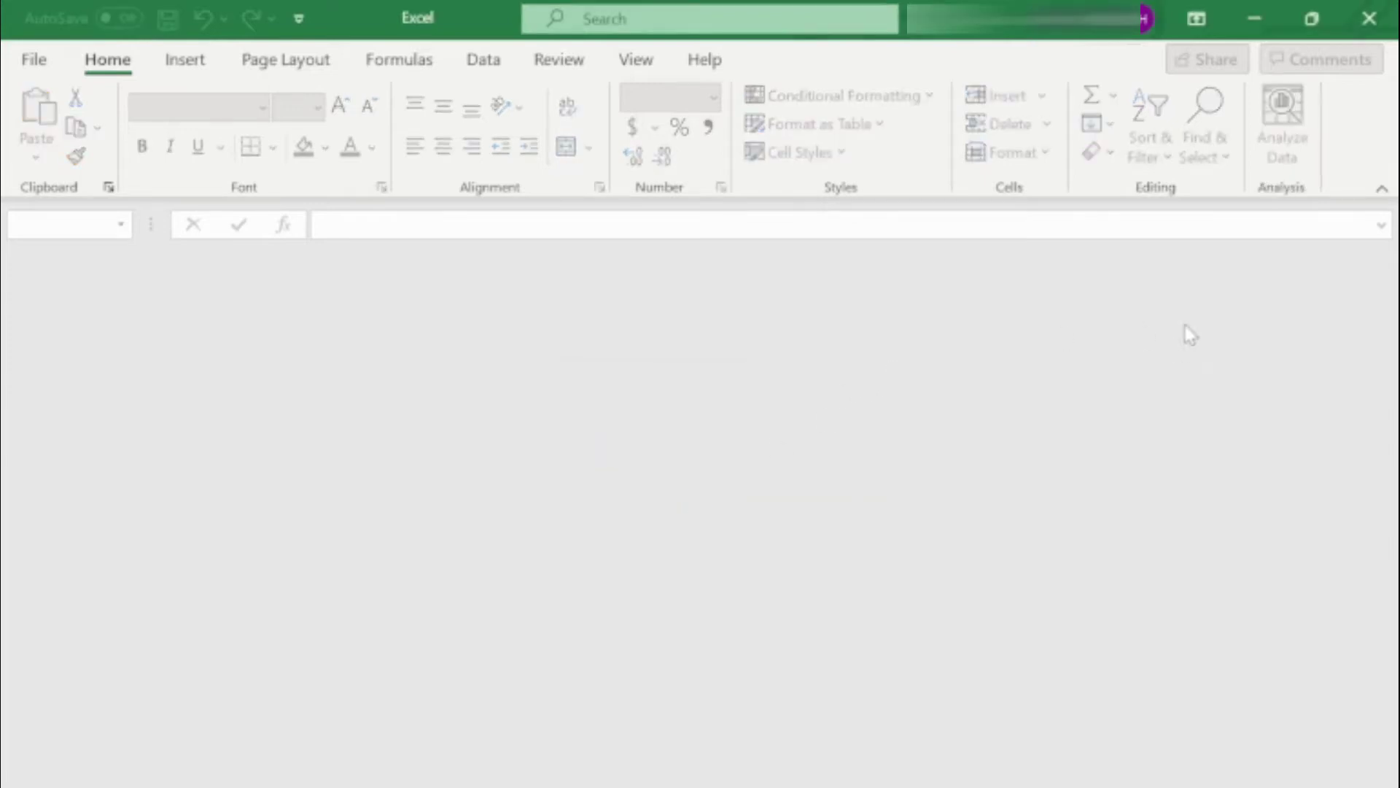
{"action": "left_click", "coordinate": [1370, 21]}
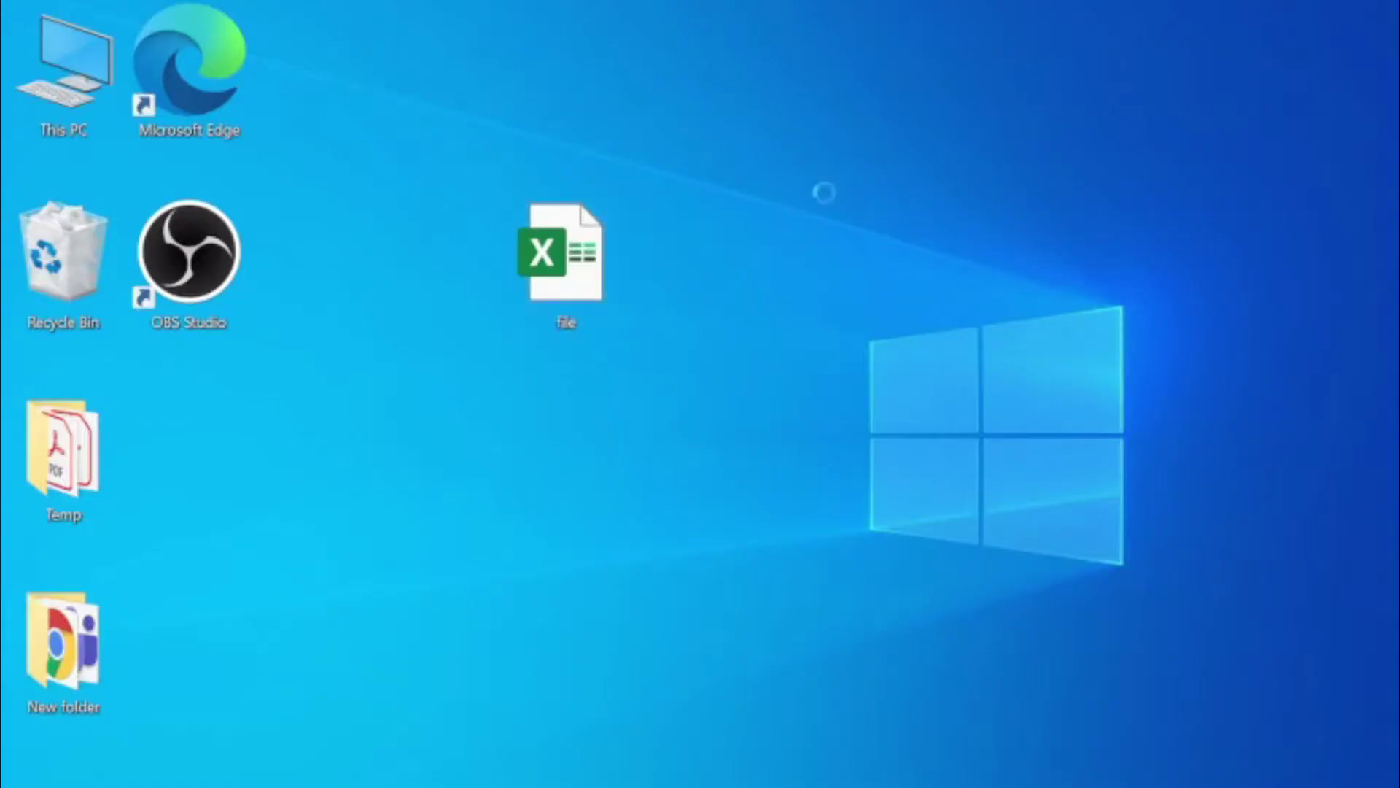
Refresh the desktop and rename the 'file' spreadsheet to 'may bee now'
{"action": "right_click", "coordinate": [789, 130]}
{"action": "left_click", "coordinate": [709, 205]}
{"action": "left_click", "coordinate": [573, 321]}
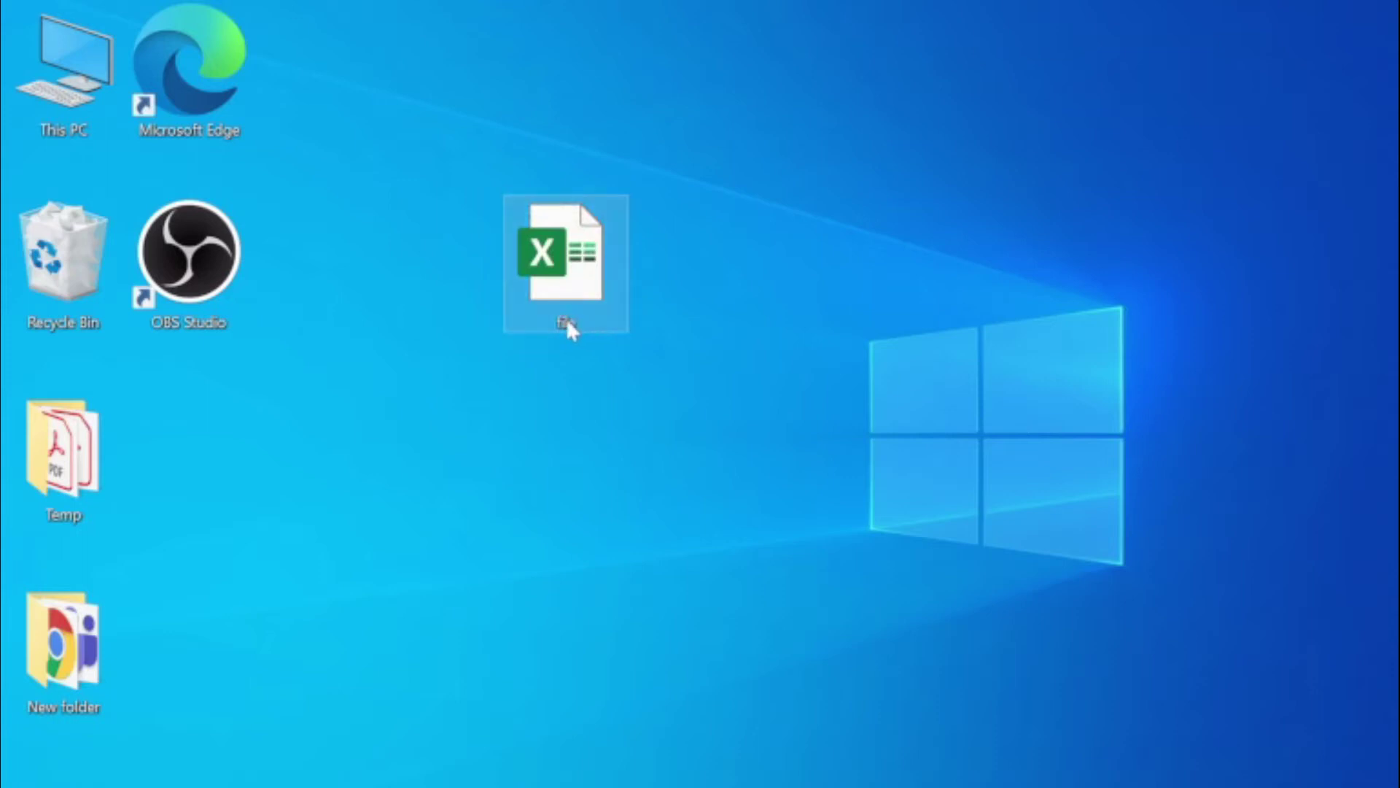
{"action": "left_click", "coordinate": [567, 323]}
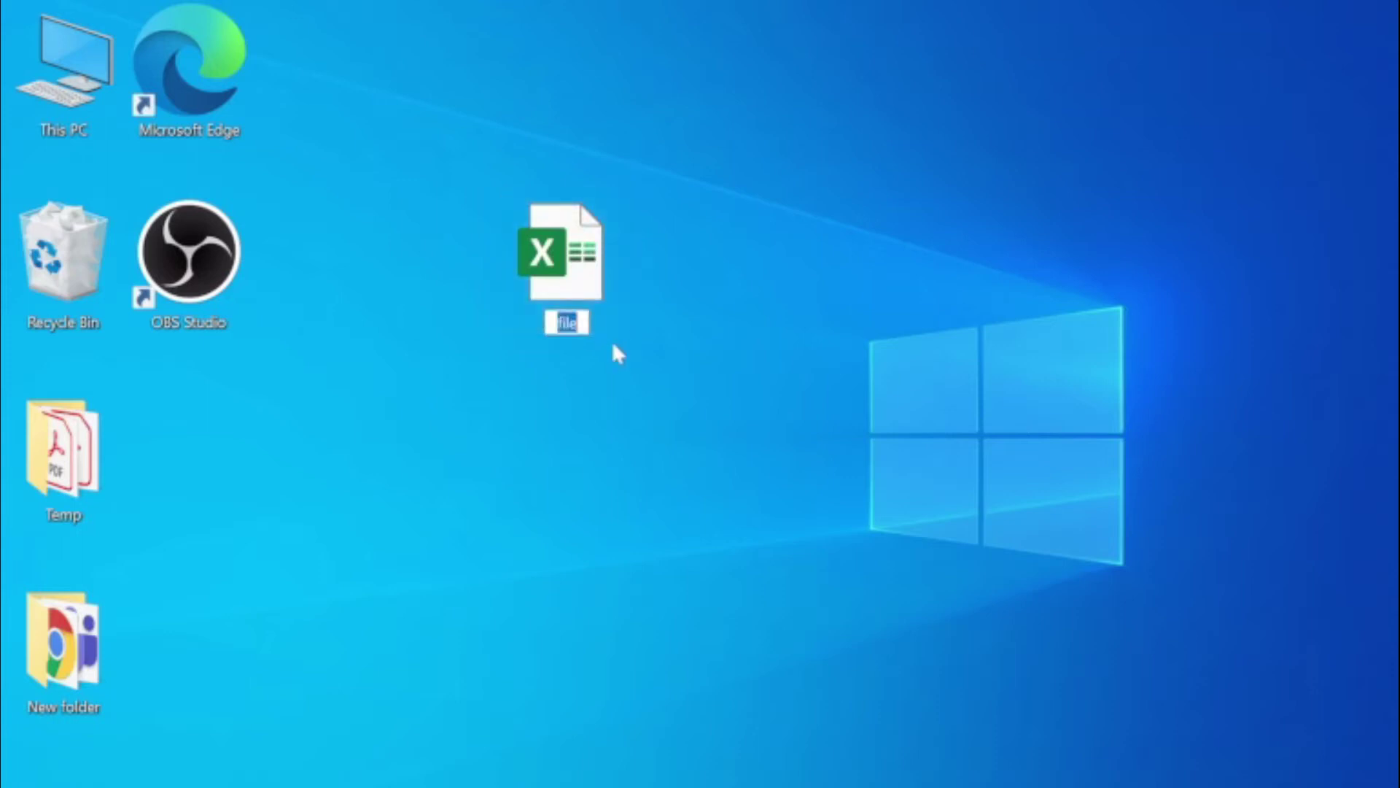
{"action": "type", "text": "may bee"}
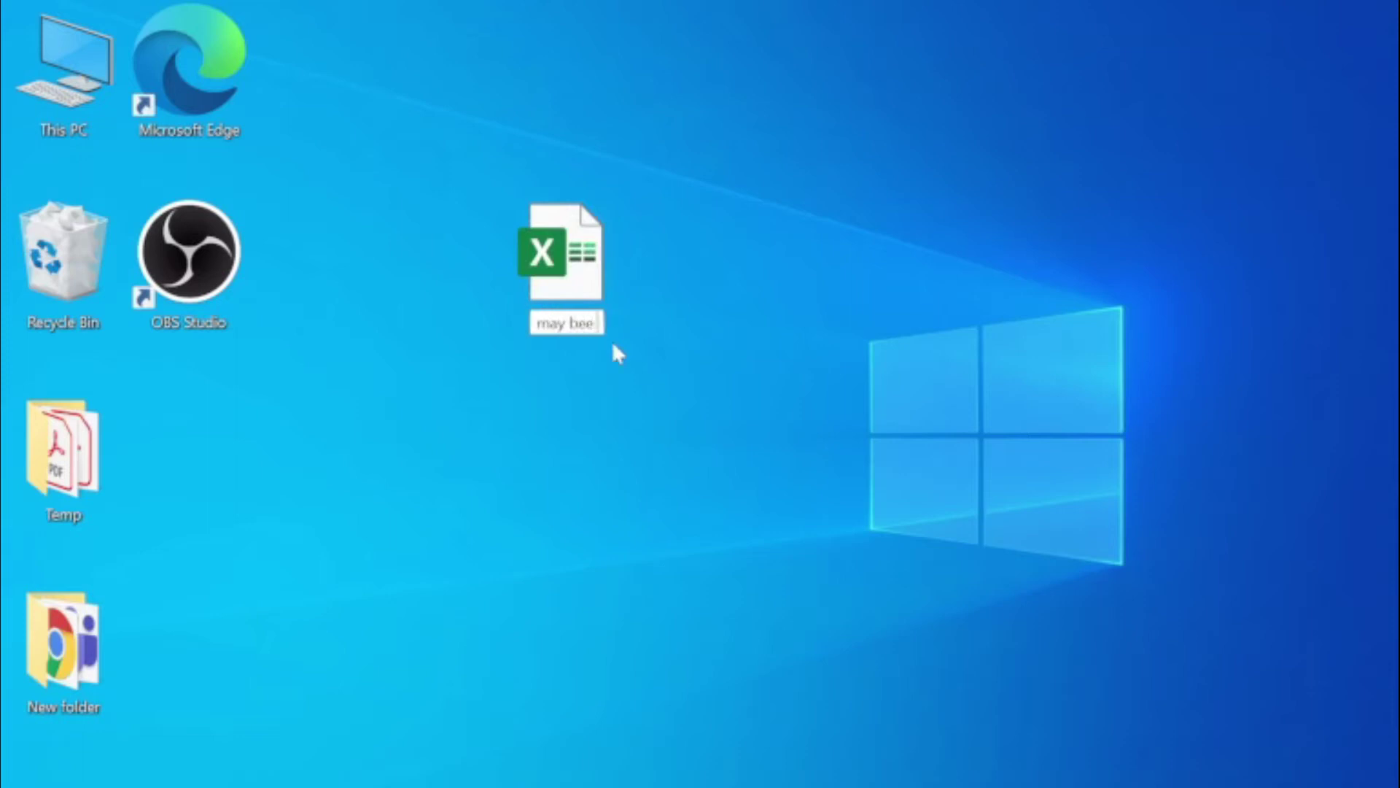
{"action": "type", "text": " now"}
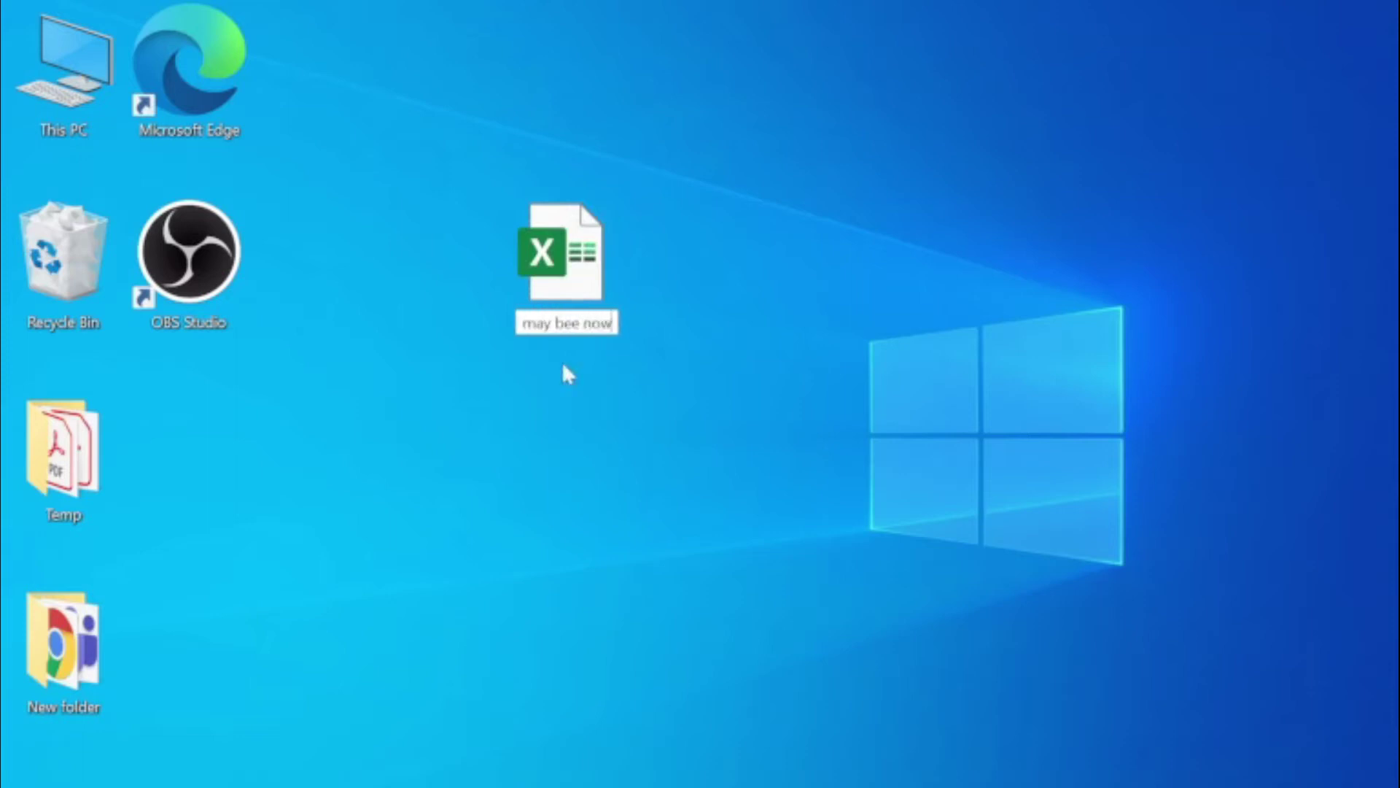
{"action": "key", "text": "Return"}
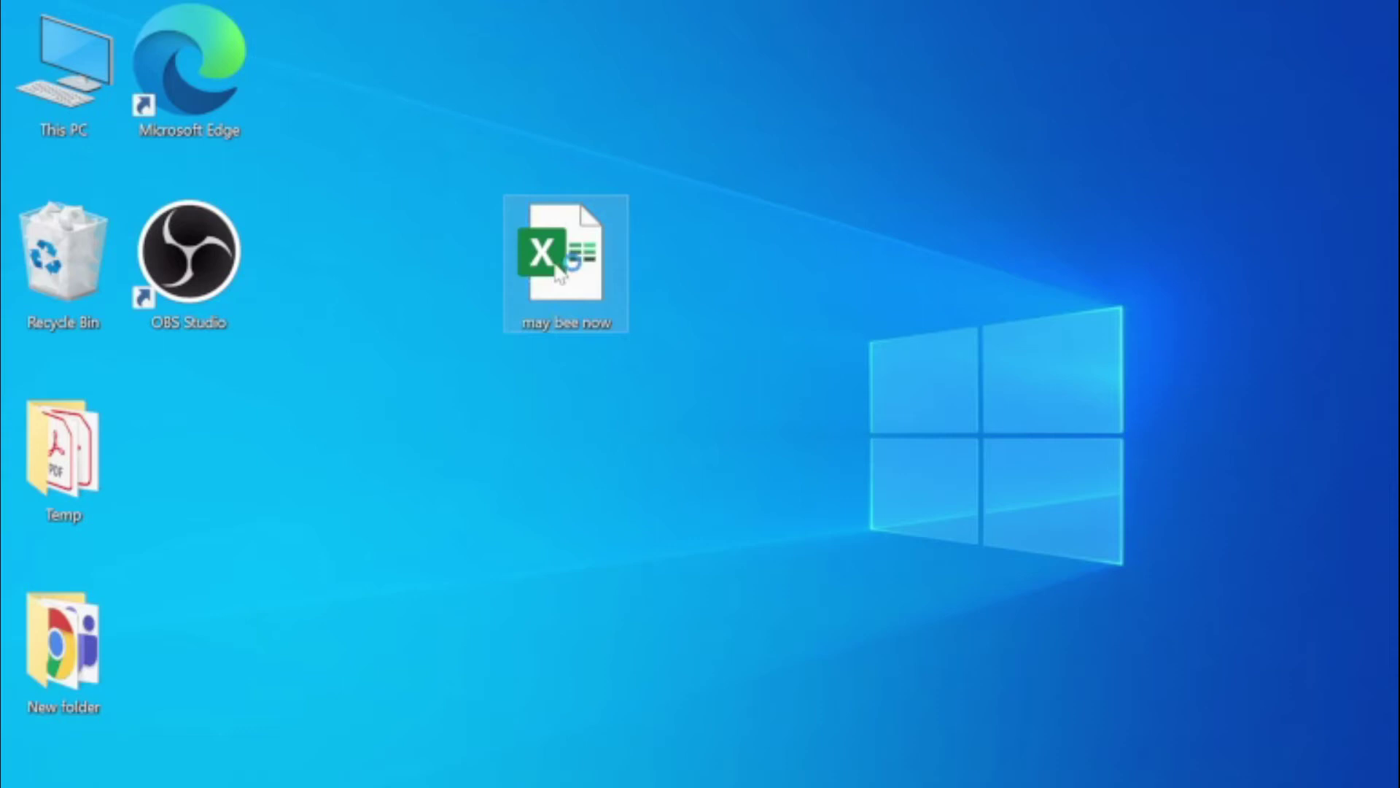
Try opening 'may bee now', dismissing the Protected View error before and after restarting Excel
{"action": "double_click", "coordinate": [557, 270]}
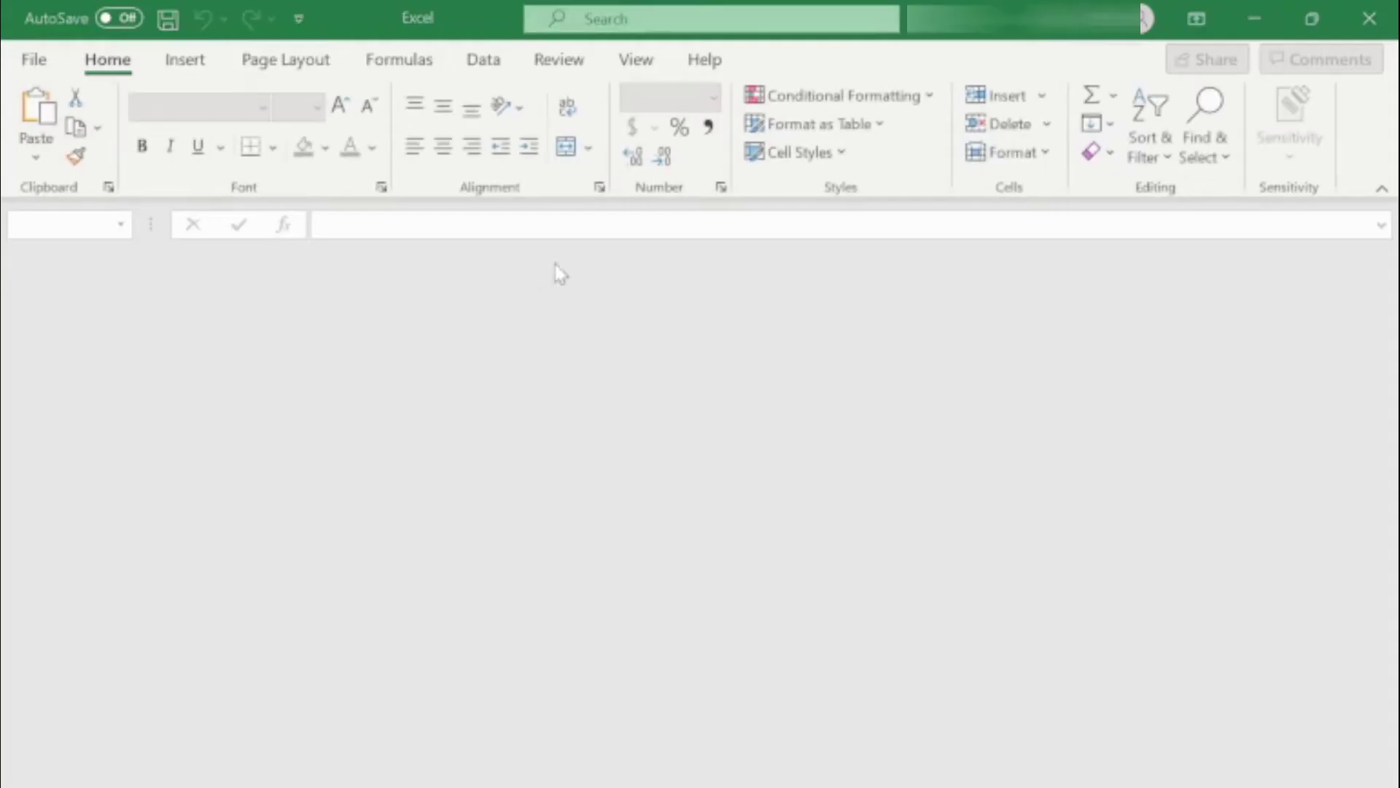
{"action": "left_click", "coordinate": [702, 499]}
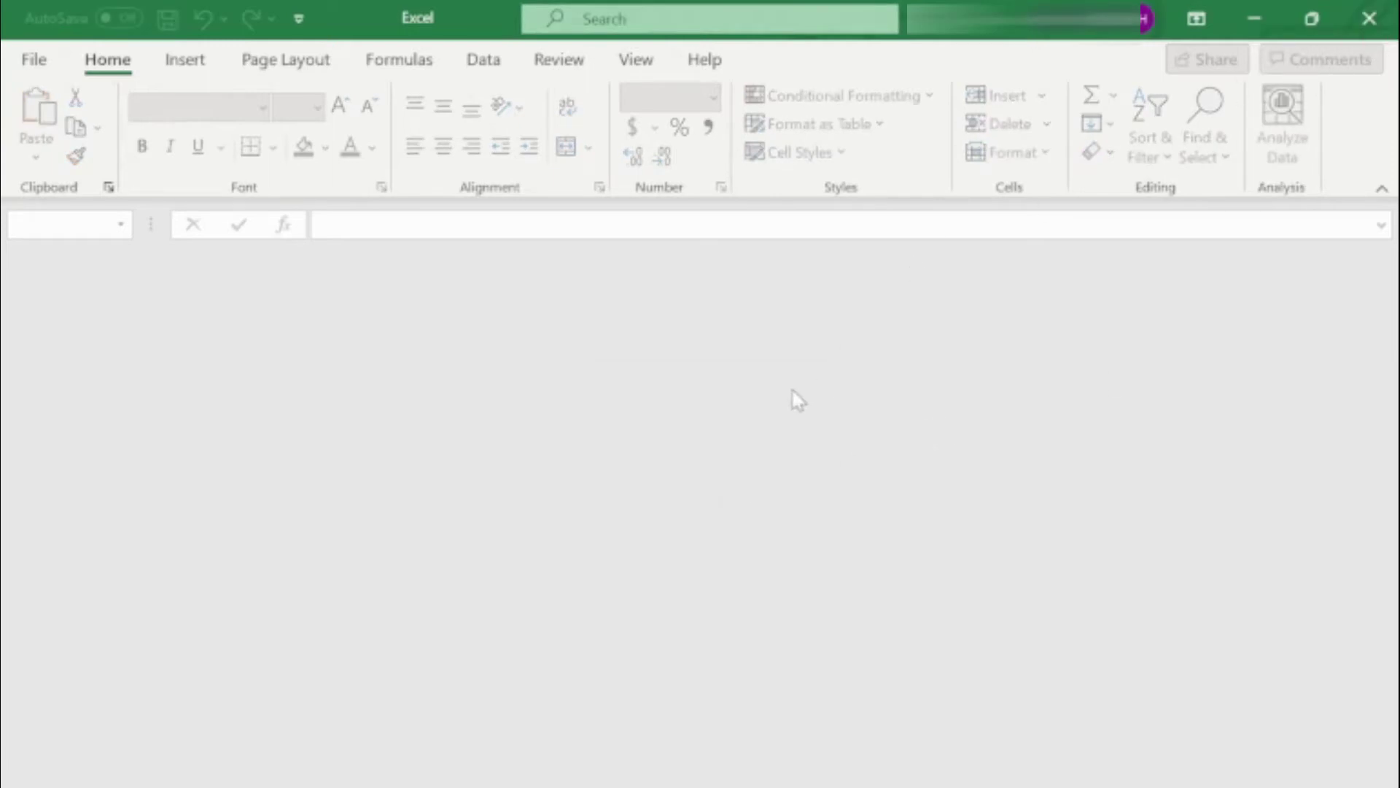
{"action": "left_click", "coordinate": [1363, 17]}
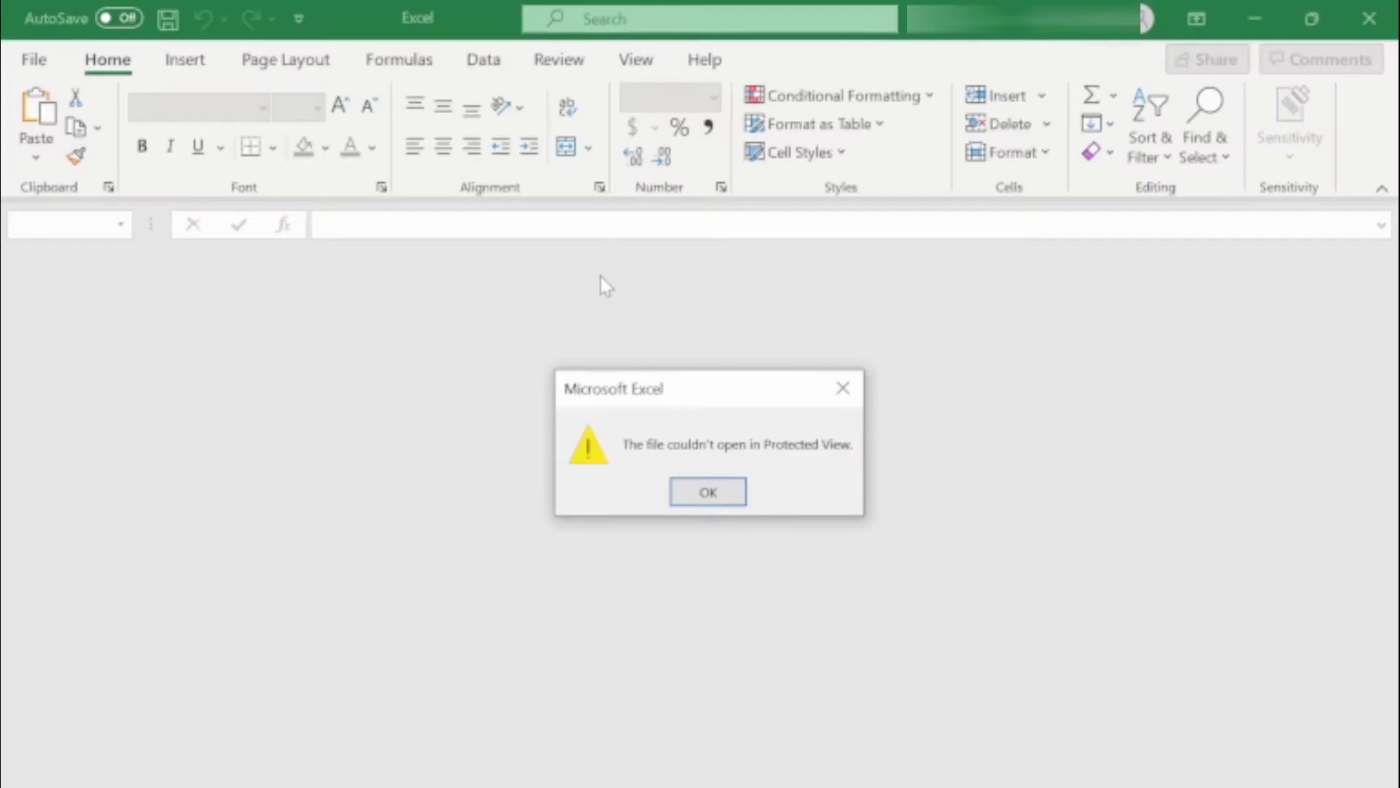
{"action": "left_click", "coordinate": [719, 490]}
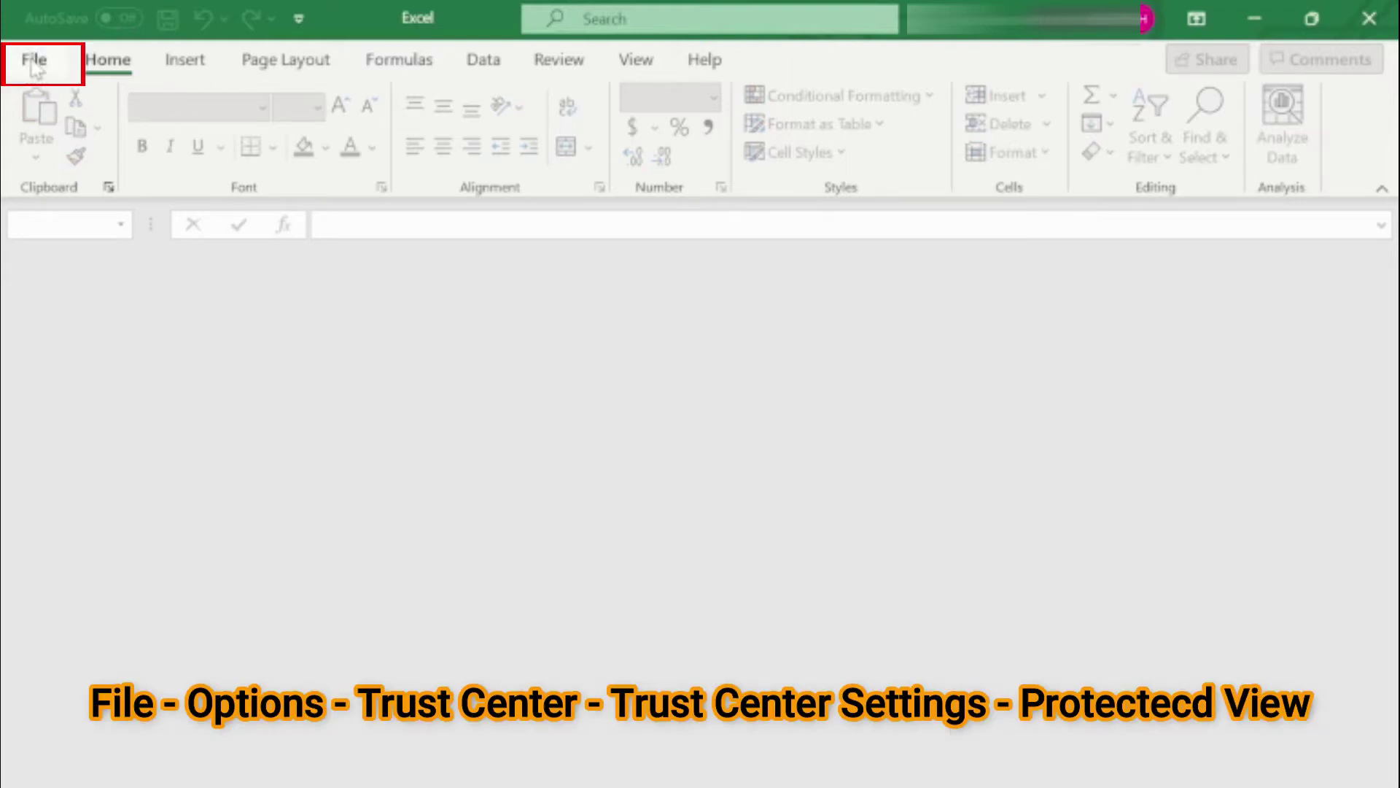
Go to File > Options and select the Trust Center page
{"action": "left_click", "coordinate": [35, 64]}
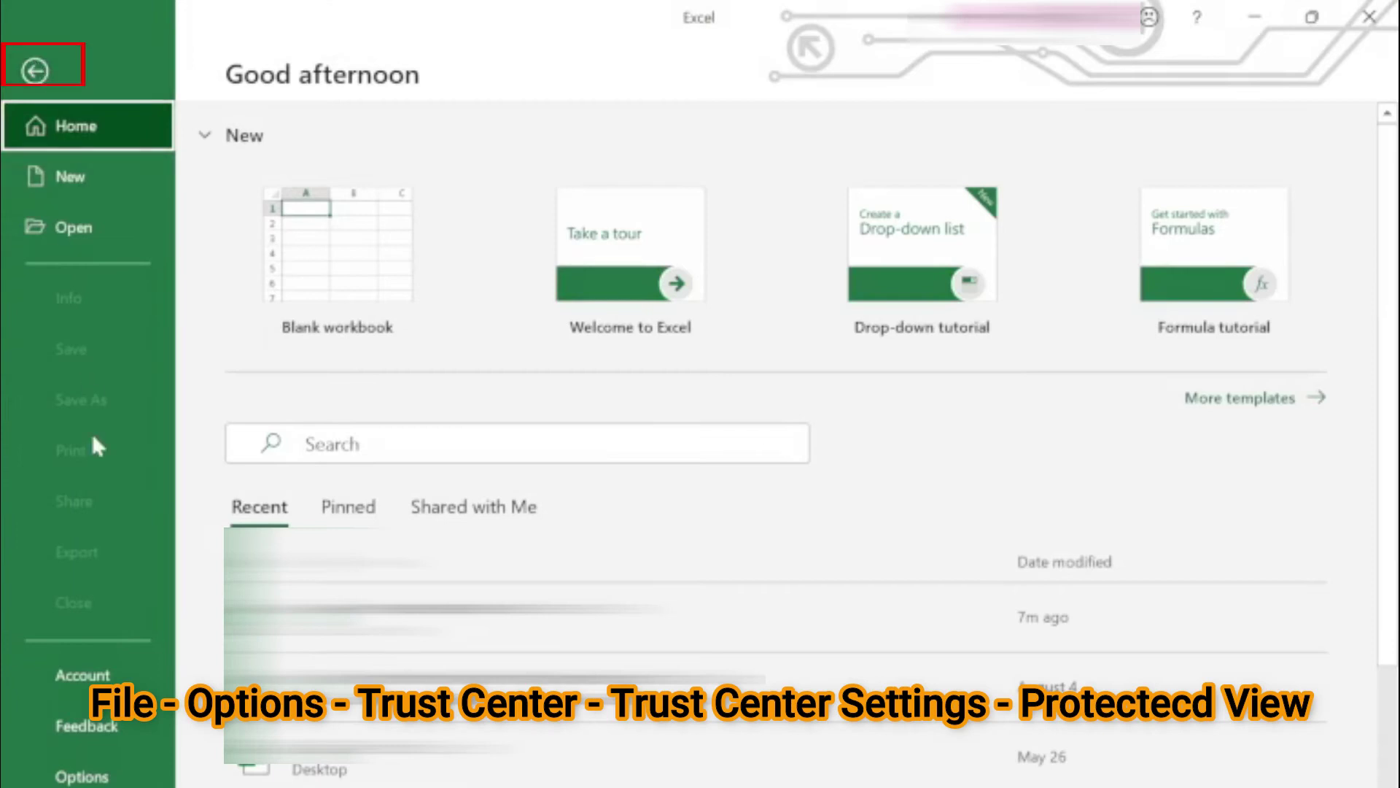
{"action": "left_click", "coordinate": [65, 777]}
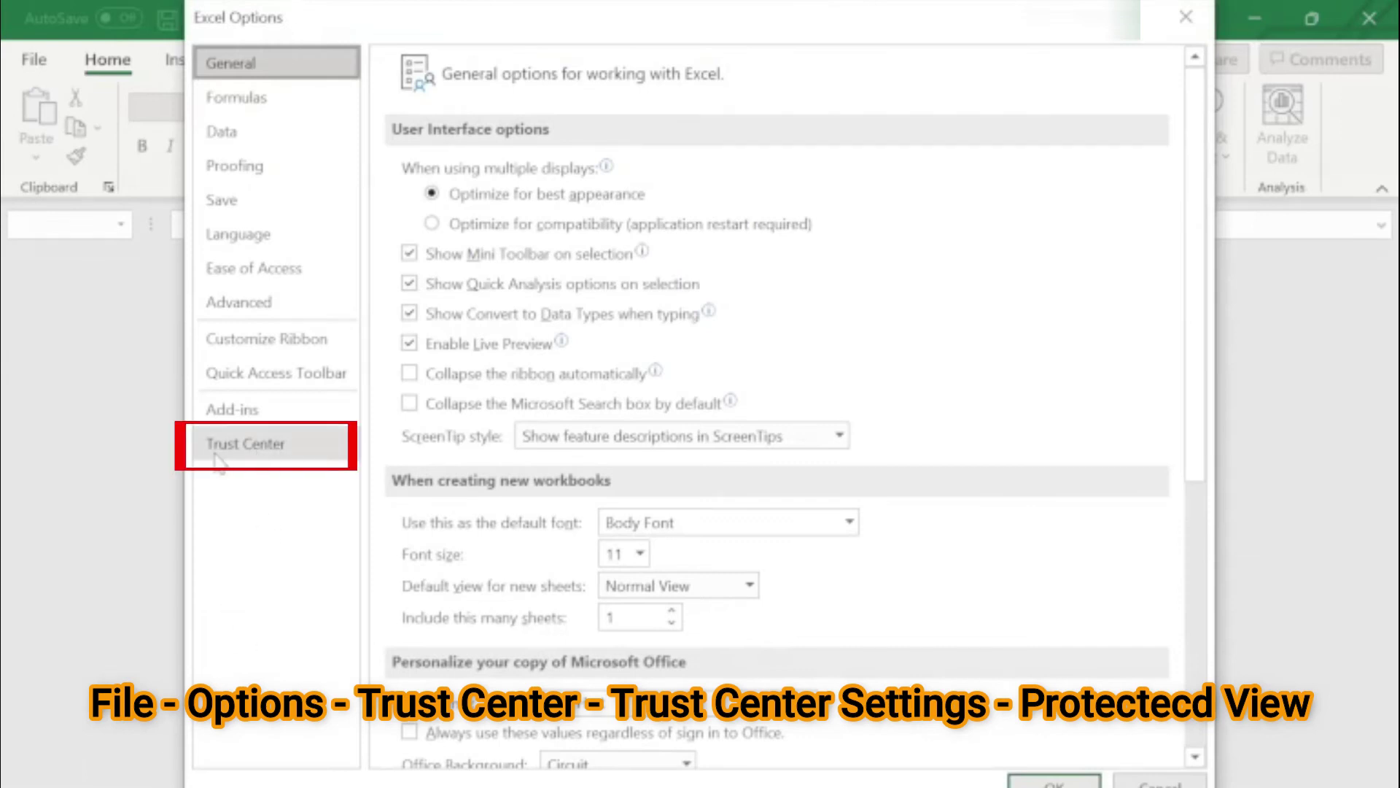
{"action": "left_click", "coordinate": [245, 454]}
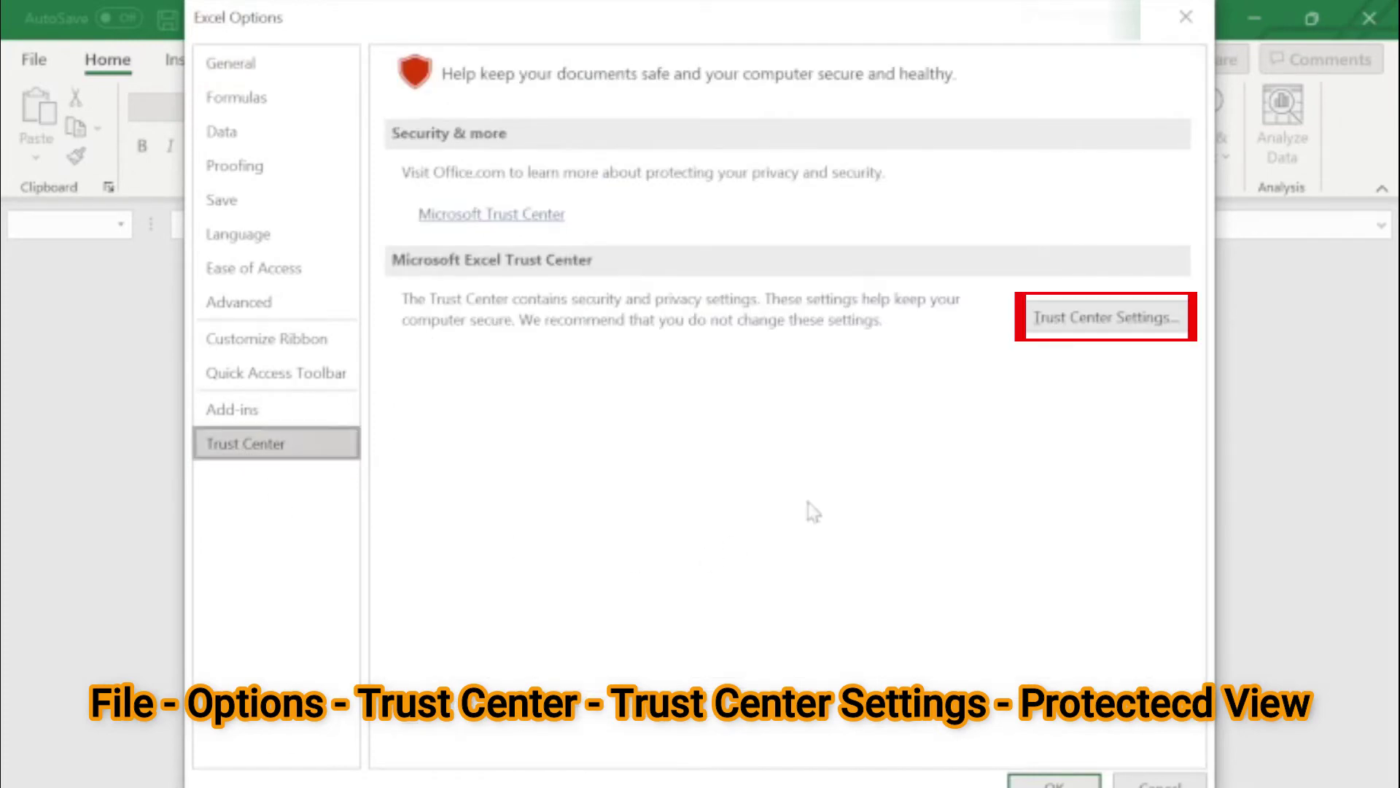
Uncheck internet, unsafe-location and Outlook attachment Protected View options, then confirm both dialogs
{"action": "left_click", "coordinate": [1116, 334]}
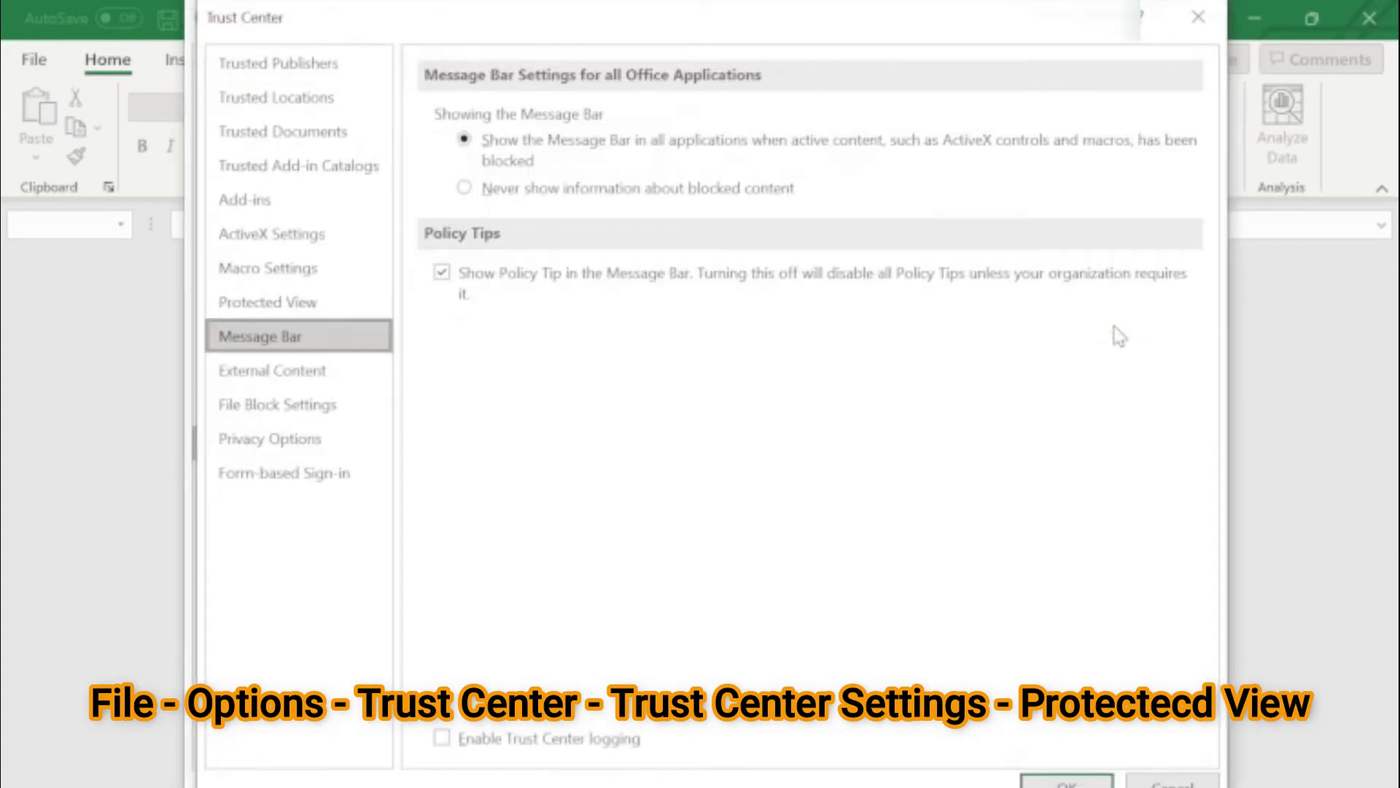
{"action": "left_click", "coordinate": [261, 310]}
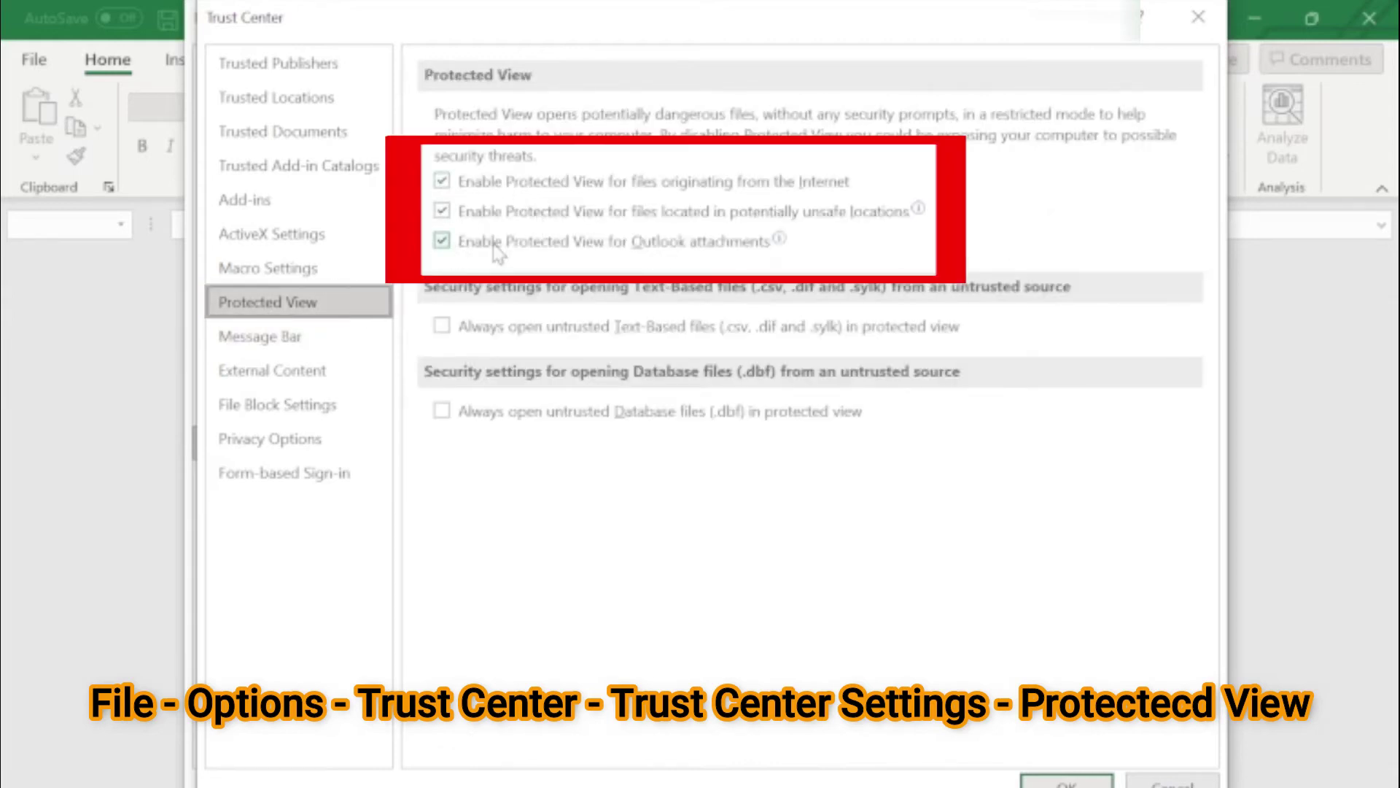
{"action": "left_click", "coordinate": [442, 180]}
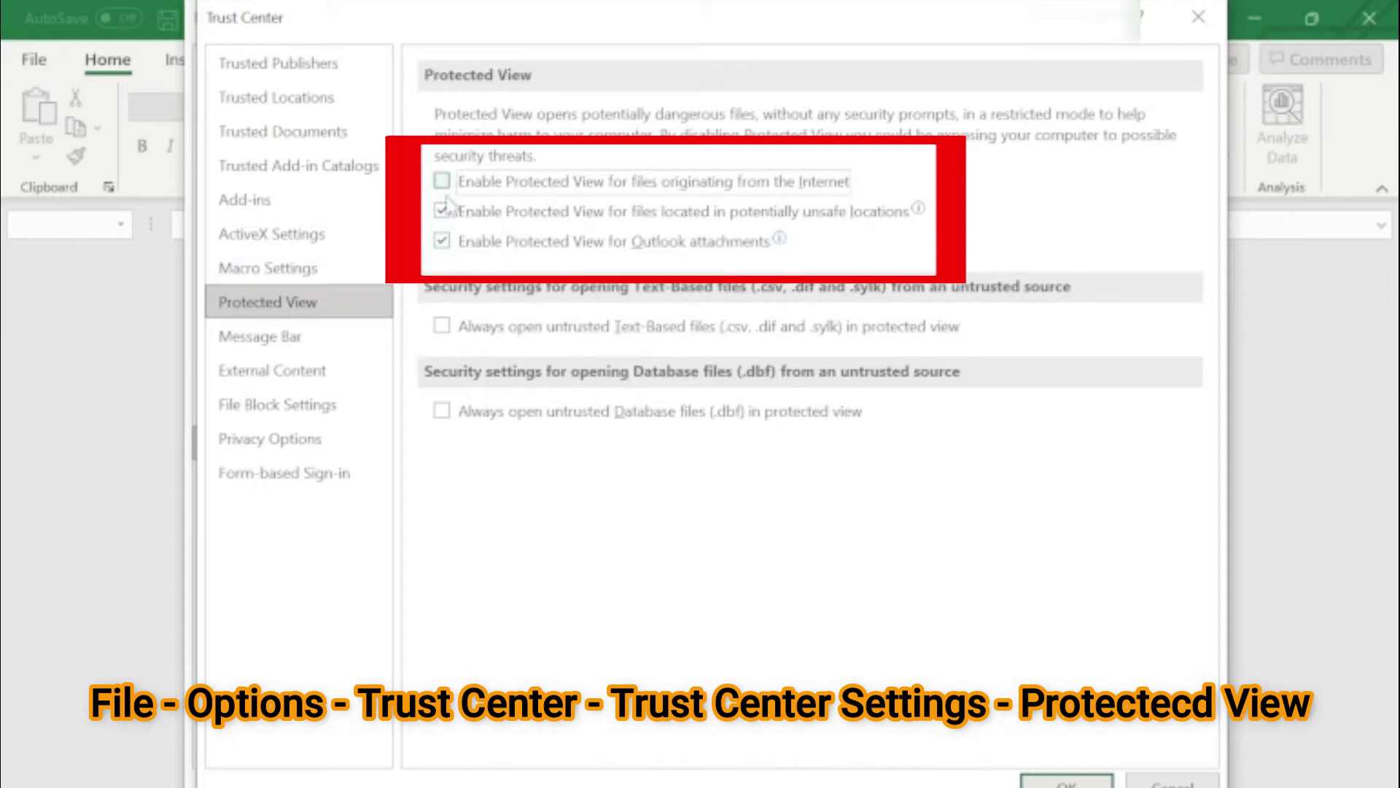
{"action": "left_click", "coordinate": [442, 210]}
{"action": "left_click", "coordinate": [442, 241]}
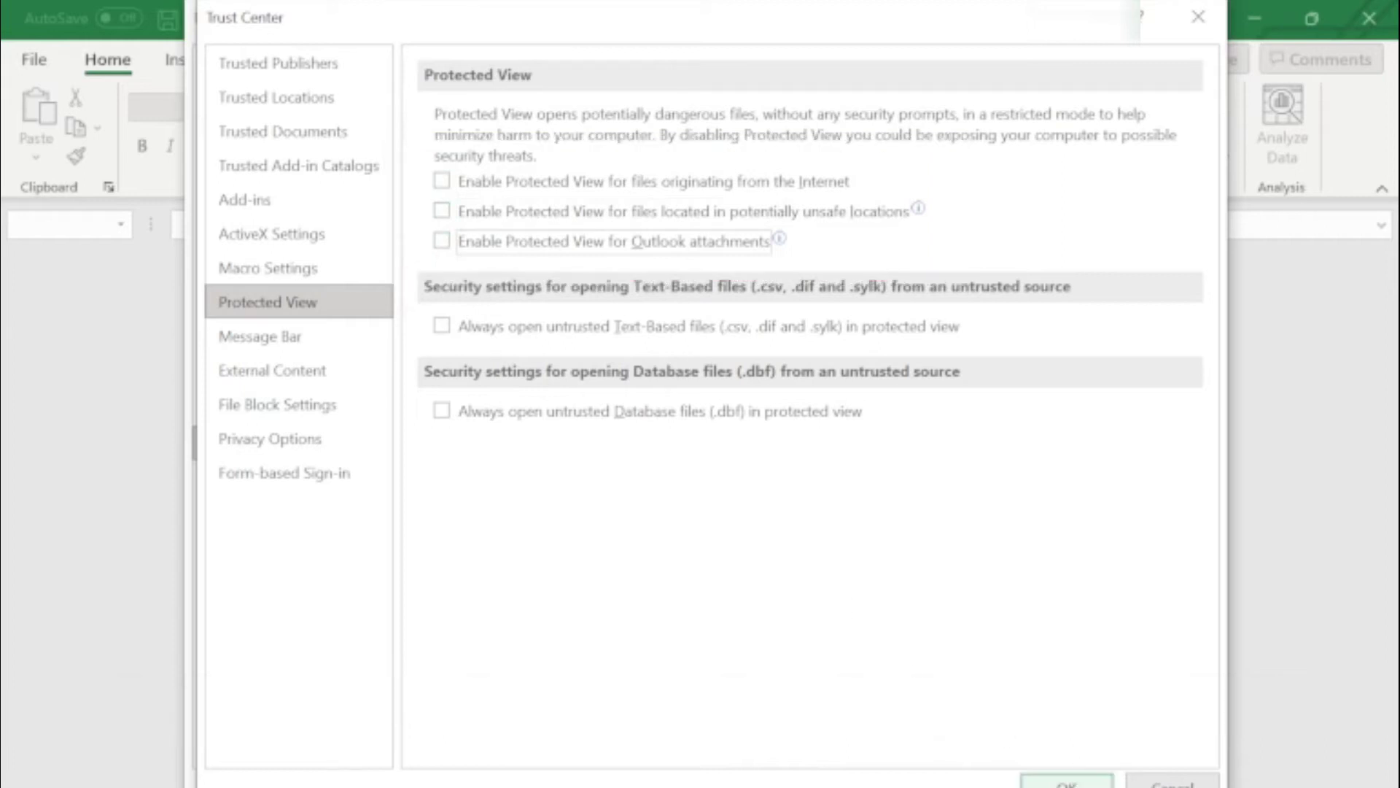
{"action": "left_click", "coordinate": [1066, 780]}
{"action": "left_click", "coordinate": [1054, 781]}
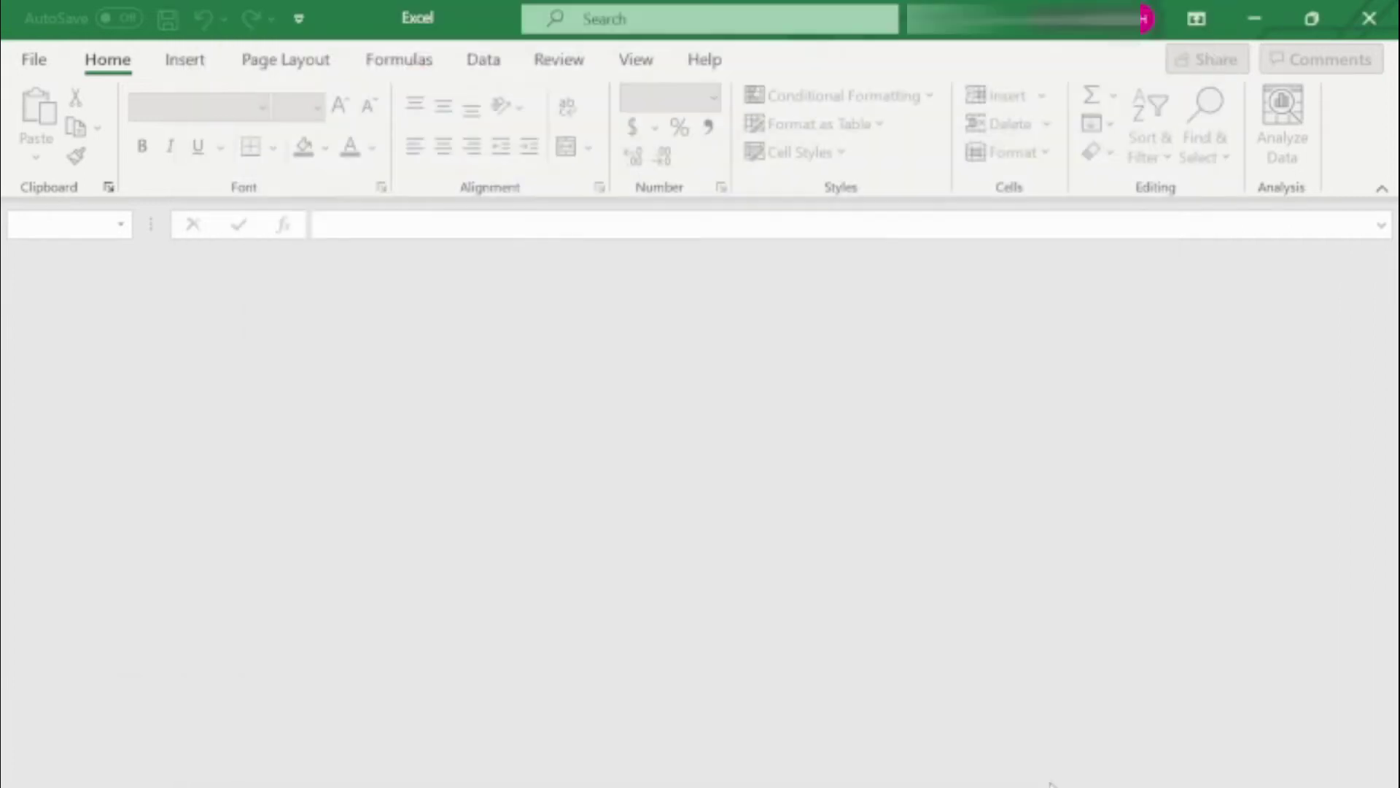
Close the empty Excel window and refresh the desktop
{"action": "left_click", "coordinate": [1371, 20]}
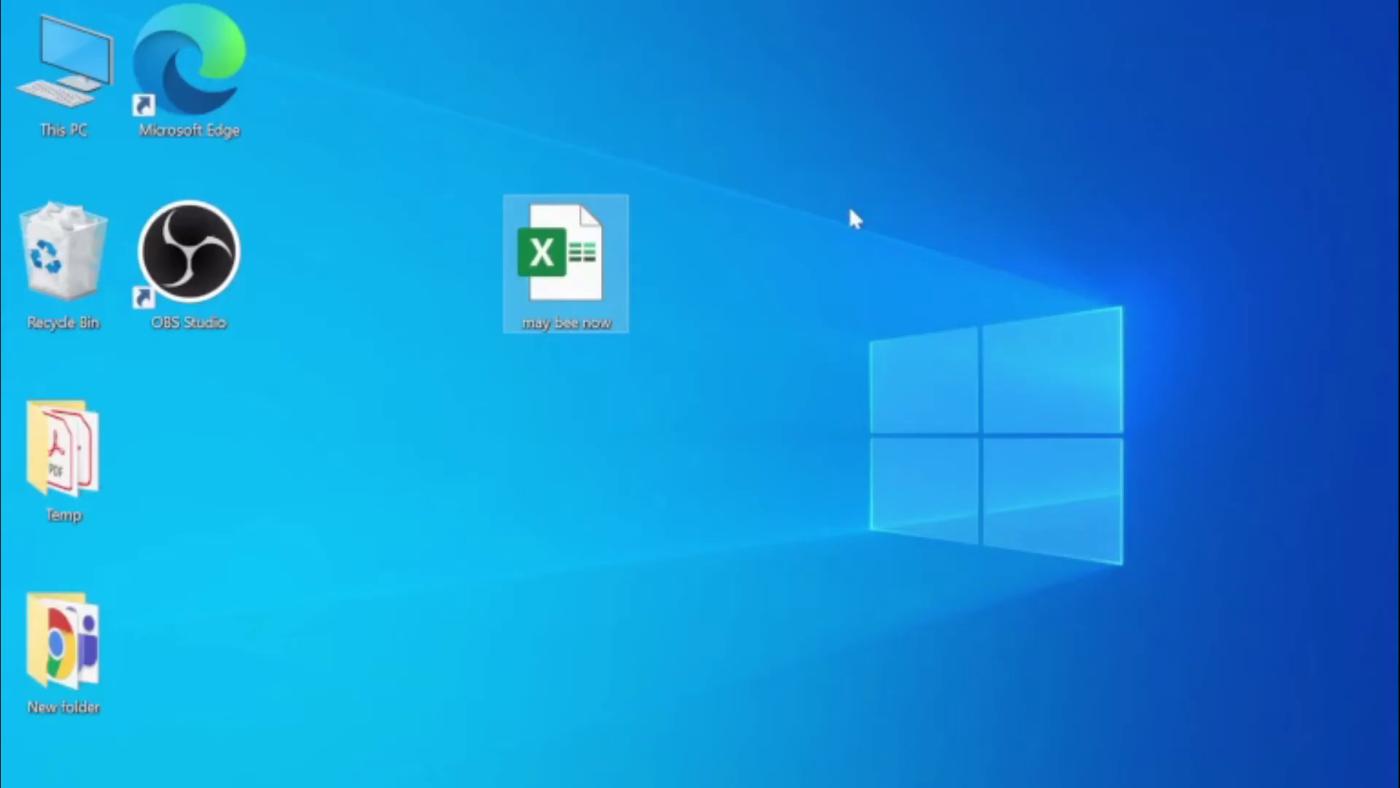
{"action": "right_click", "coordinate": [851, 212]}
{"action": "left_click", "coordinate": [700, 288]}
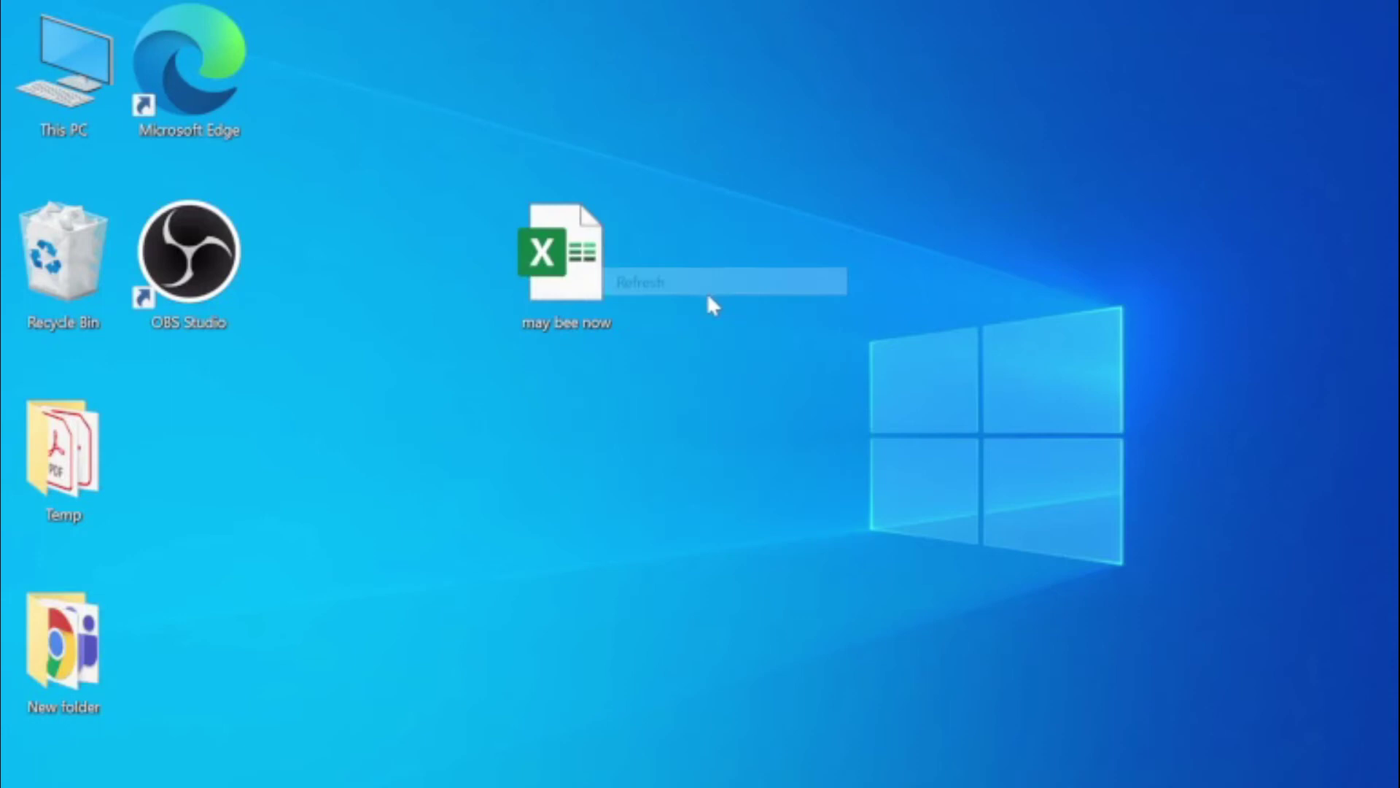
Open 'may bee now' and scroll down through its Sheet1 street addresses
{"action": "double_click", "coordinate": [564, 251]}
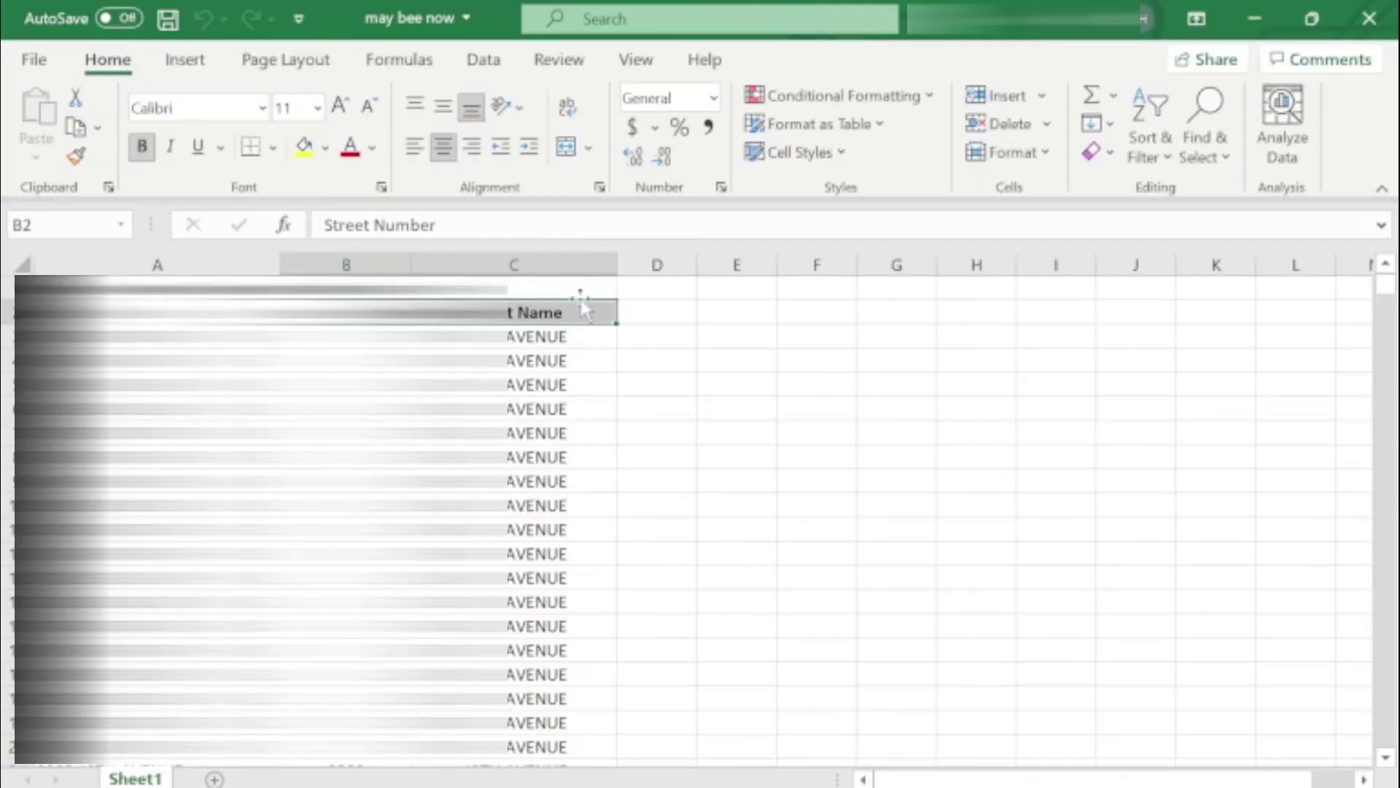
{"action": "scroll", "coordinate": [612, 415], "scroll_direction": "down", "scroll_amount": 8}
{"action": "scroll", "coordinate": [613, 414], "scroll_direction": "down", "scroll_amount": 19}
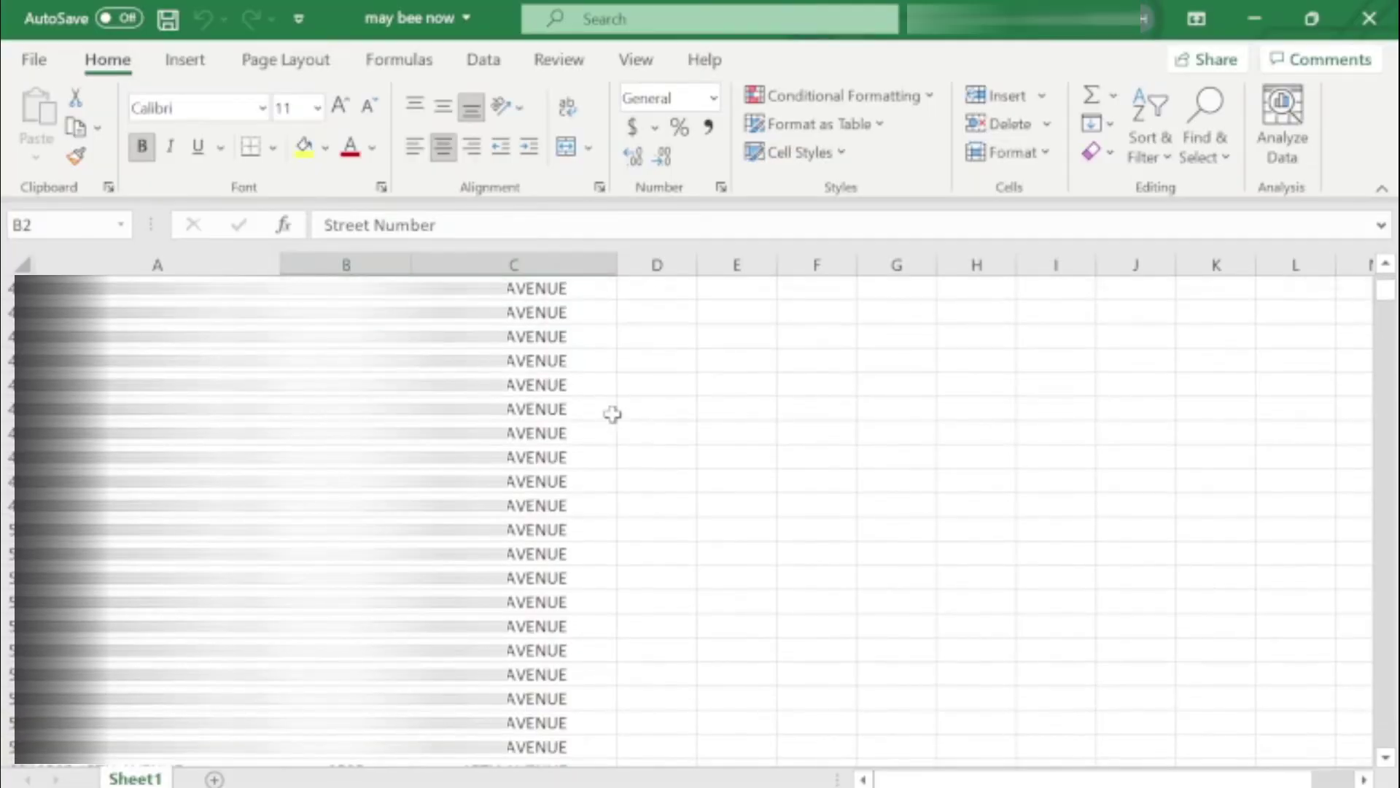
{"action": "scroll", "coordinate": [598, 530], "scroll_direction": "down", "scroll_amount": 20}
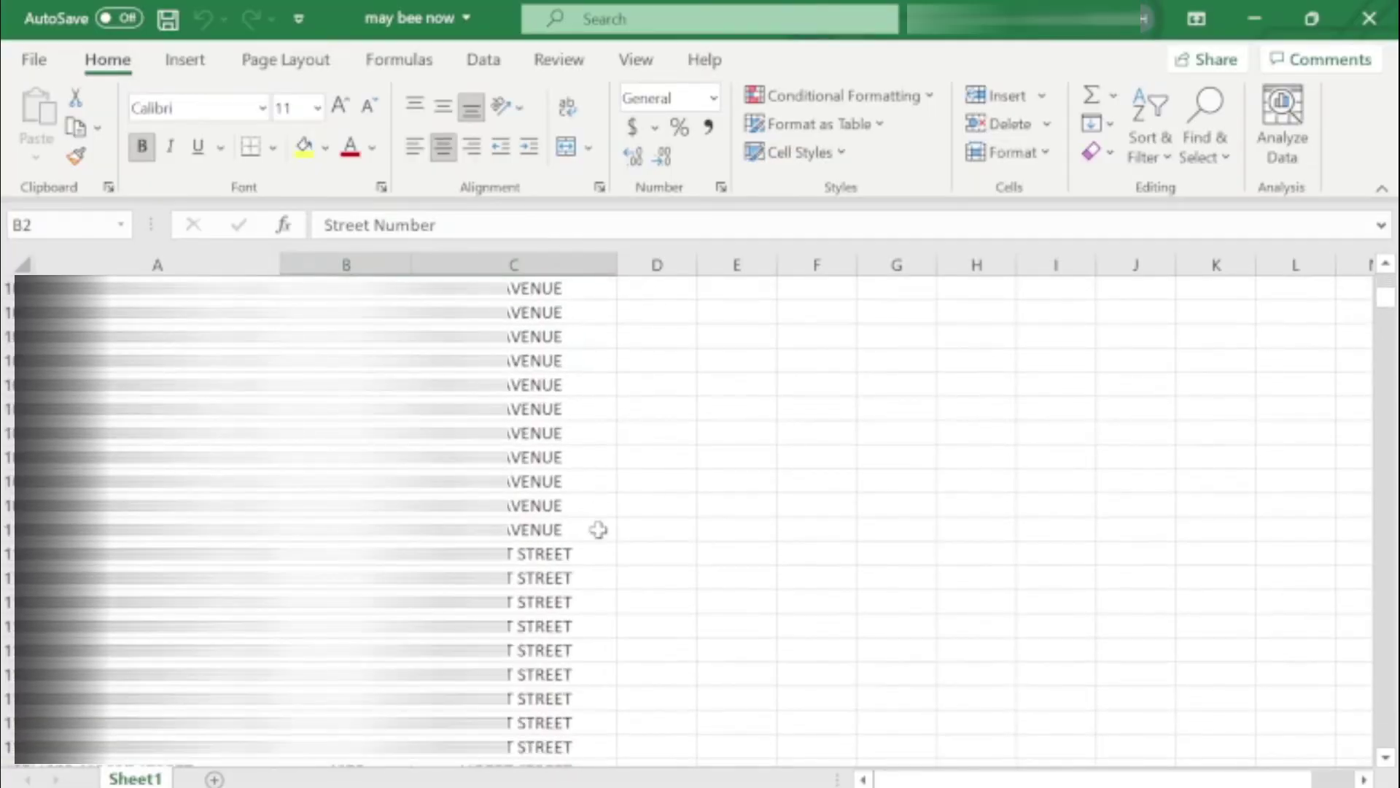
{"action": "scroll", "coordinate": [598, 530], "scroll_direction": "down", "scroll_amount": 20}
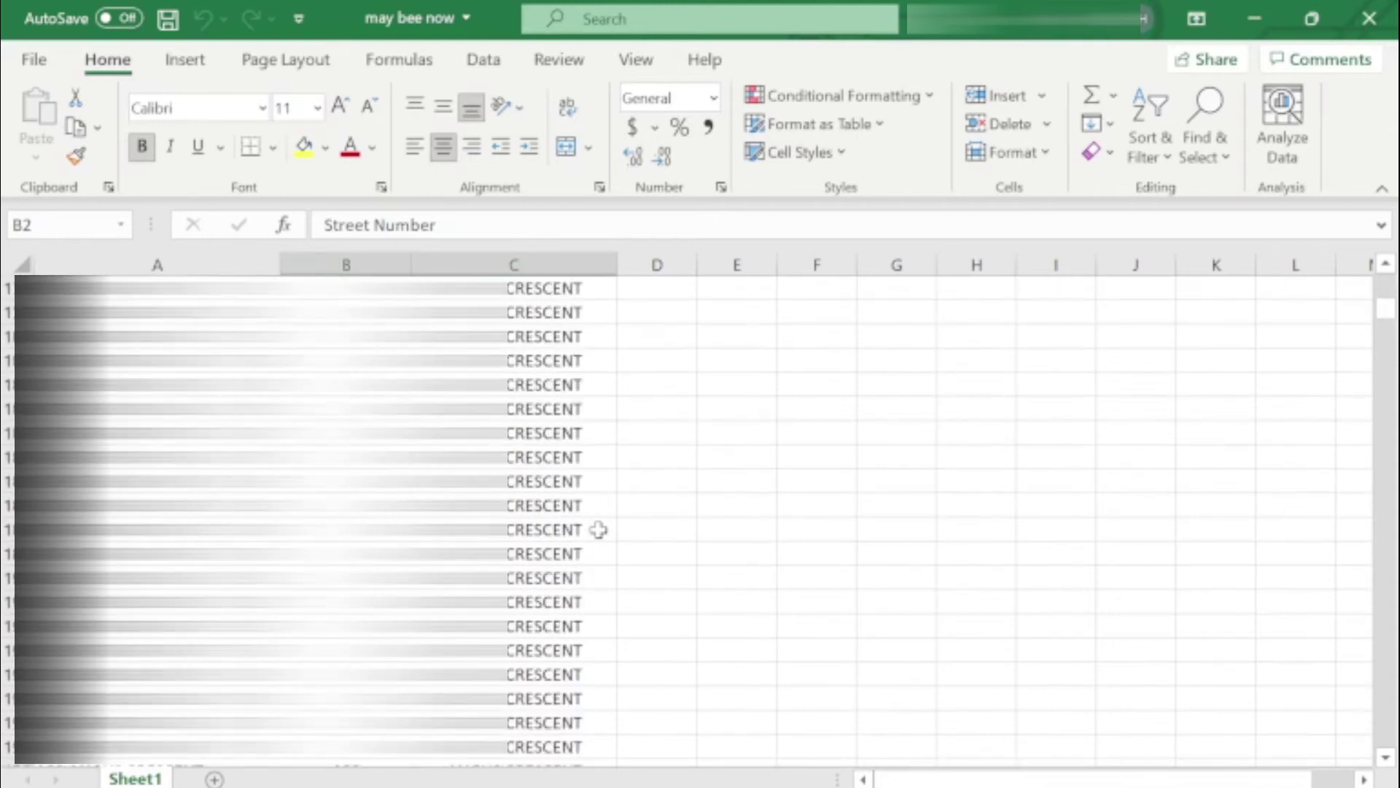
{"action": "scroll", "coordinate": [598, 530], "scroll_direction": "down", "scroll_amount": 2}
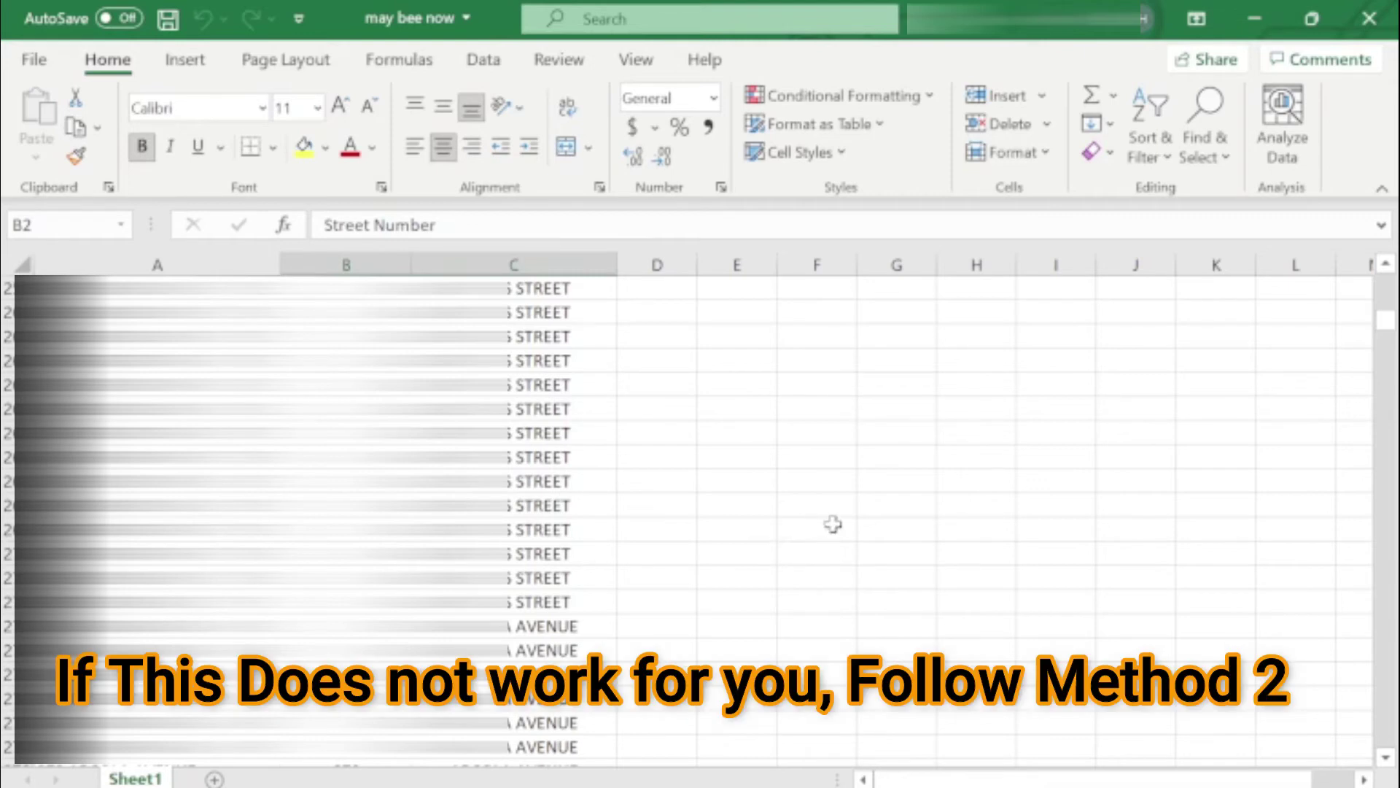
Close the 'may bee now' workbook in Excel and refresh the desktop
{"action": "left_click", "coordinate": [1372, 21]}
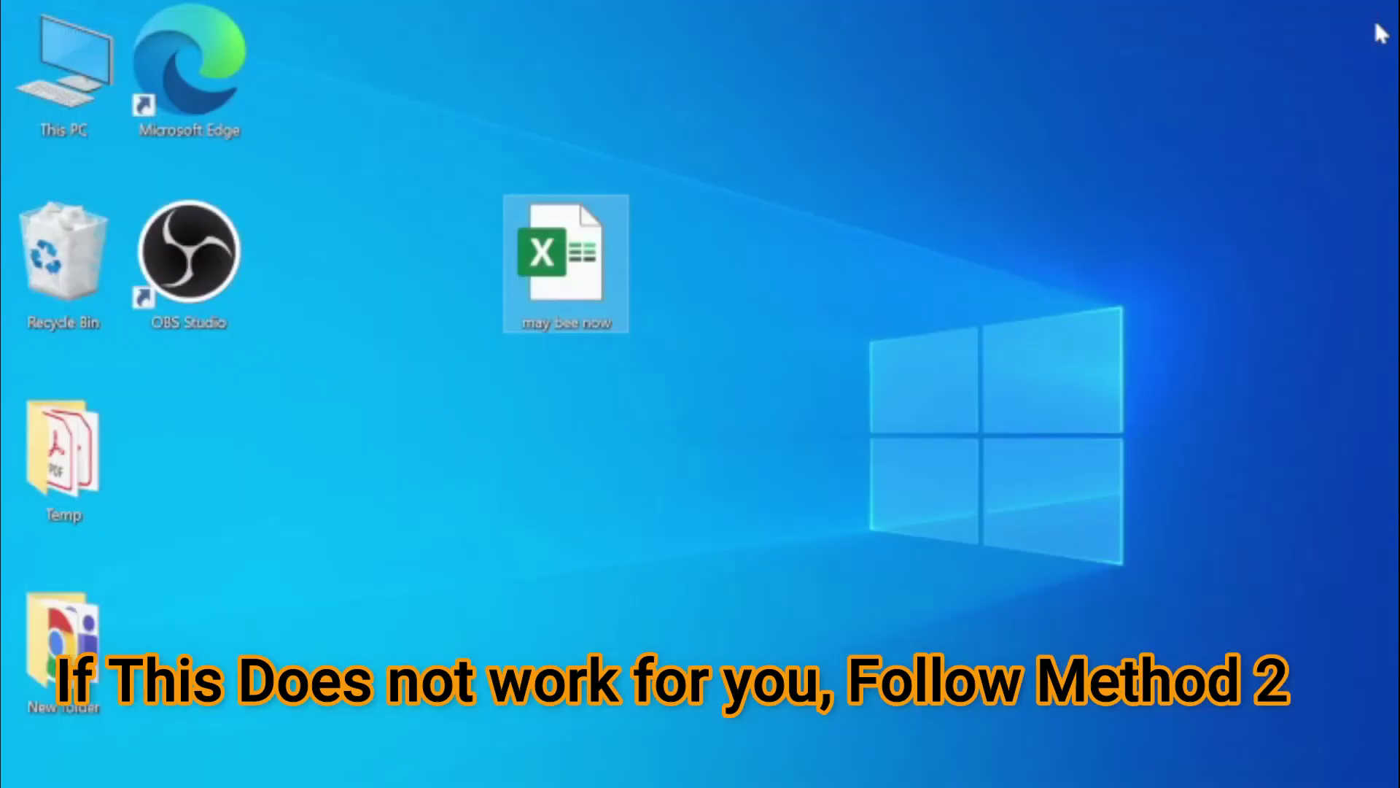
{"action": "right_click", "coordinate": [508, 135]}
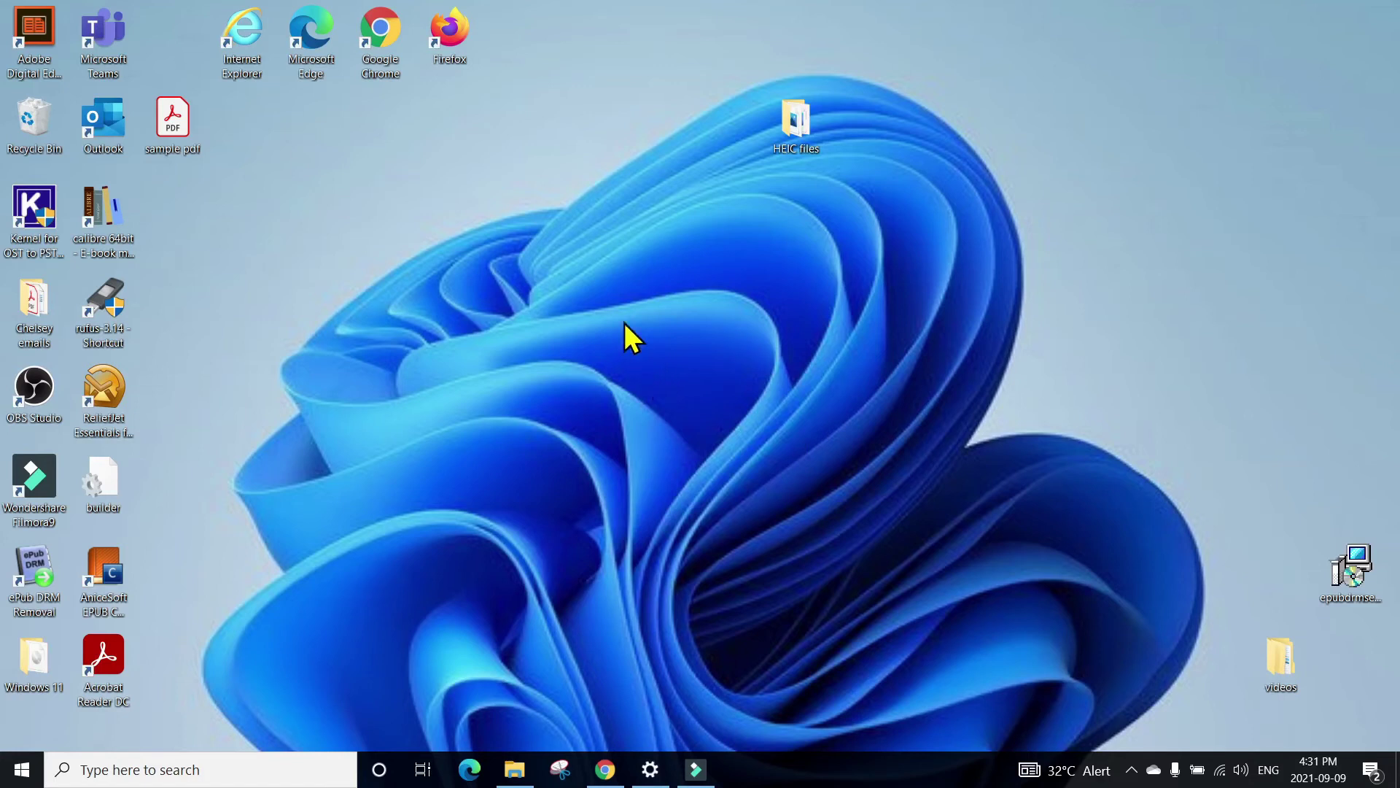
{"action": "right_click", "coordinate": [621, 290]}
{"action": "left_click", "coordinate": [665, 344]}
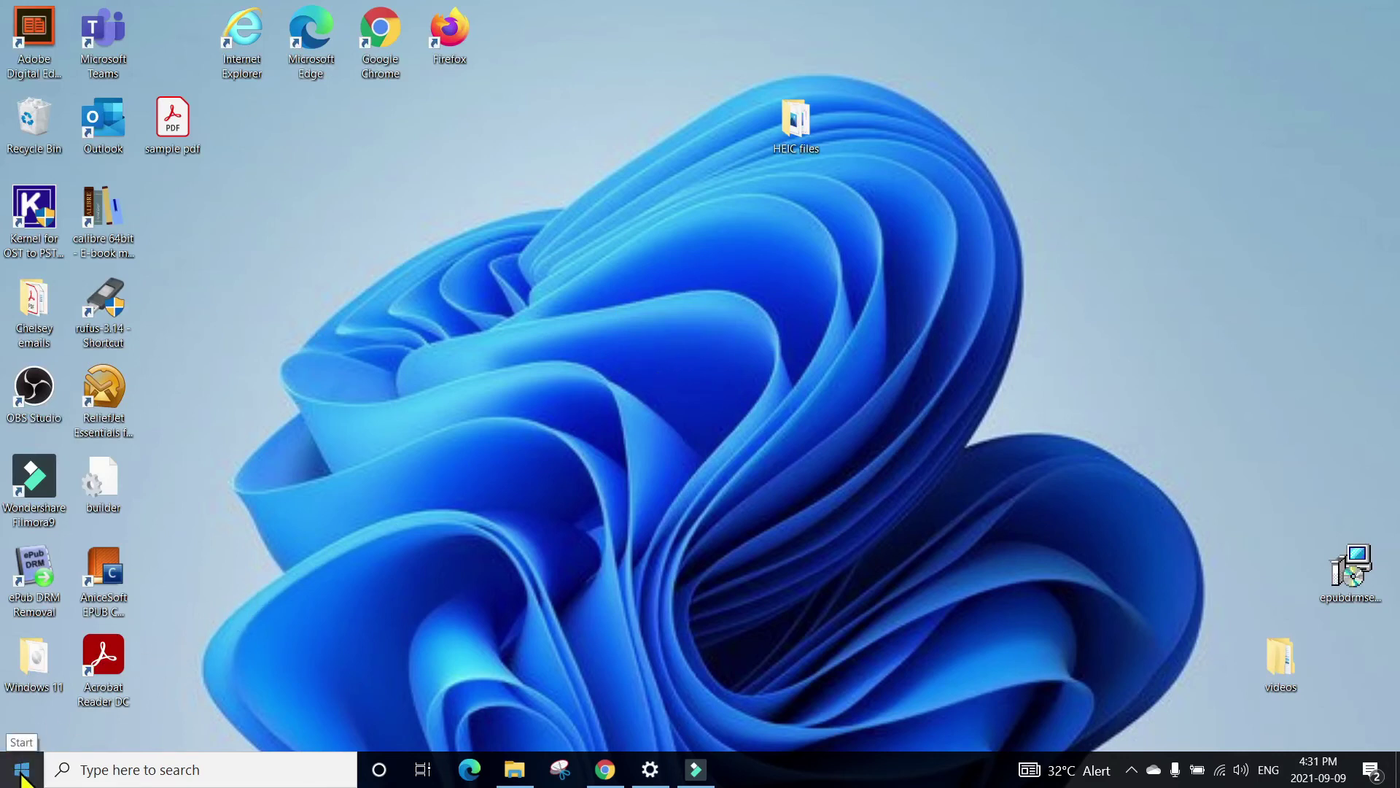
Search 'contr' from the Start menu and launch Control Panel
{"action": "left_click", "coordinate": [22, 775]}
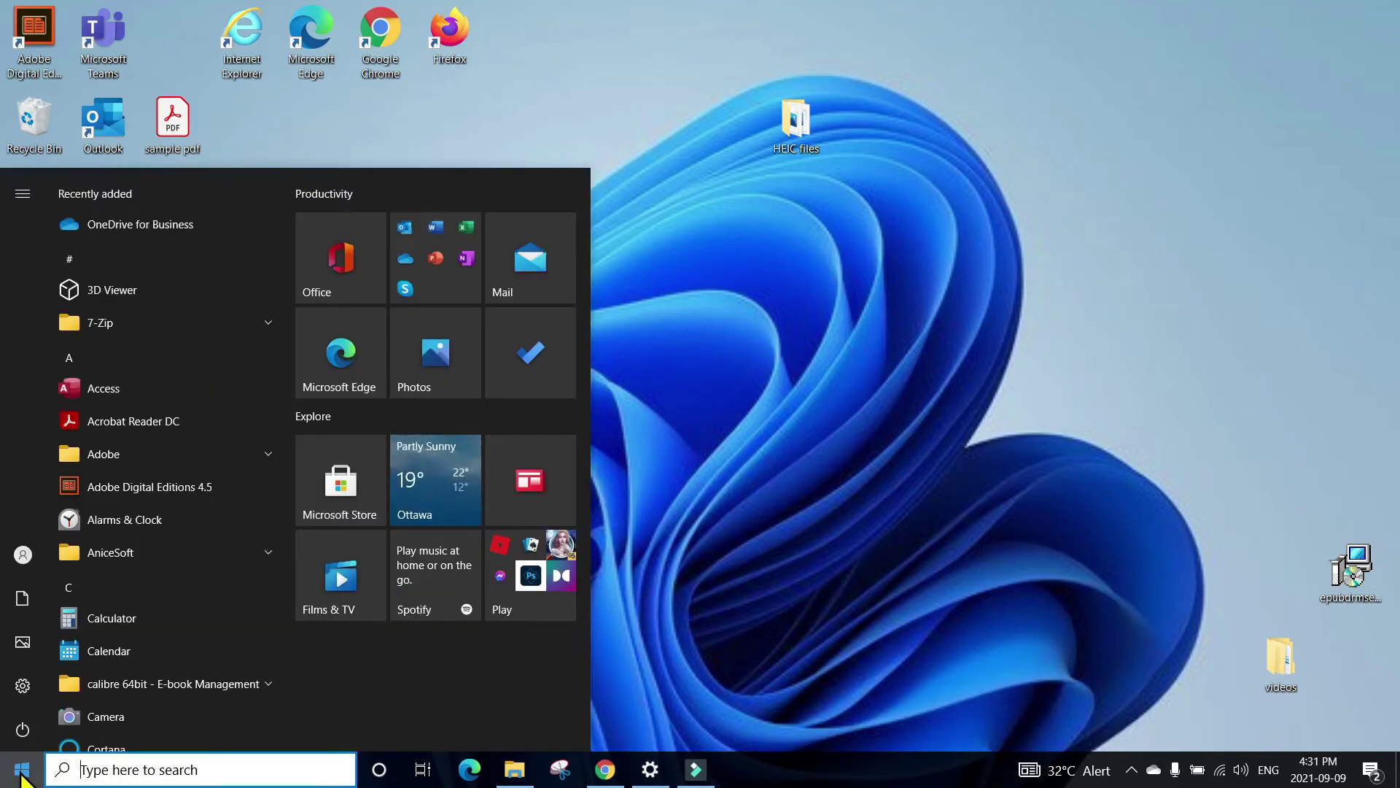
{"action": "type", "text": "co"}
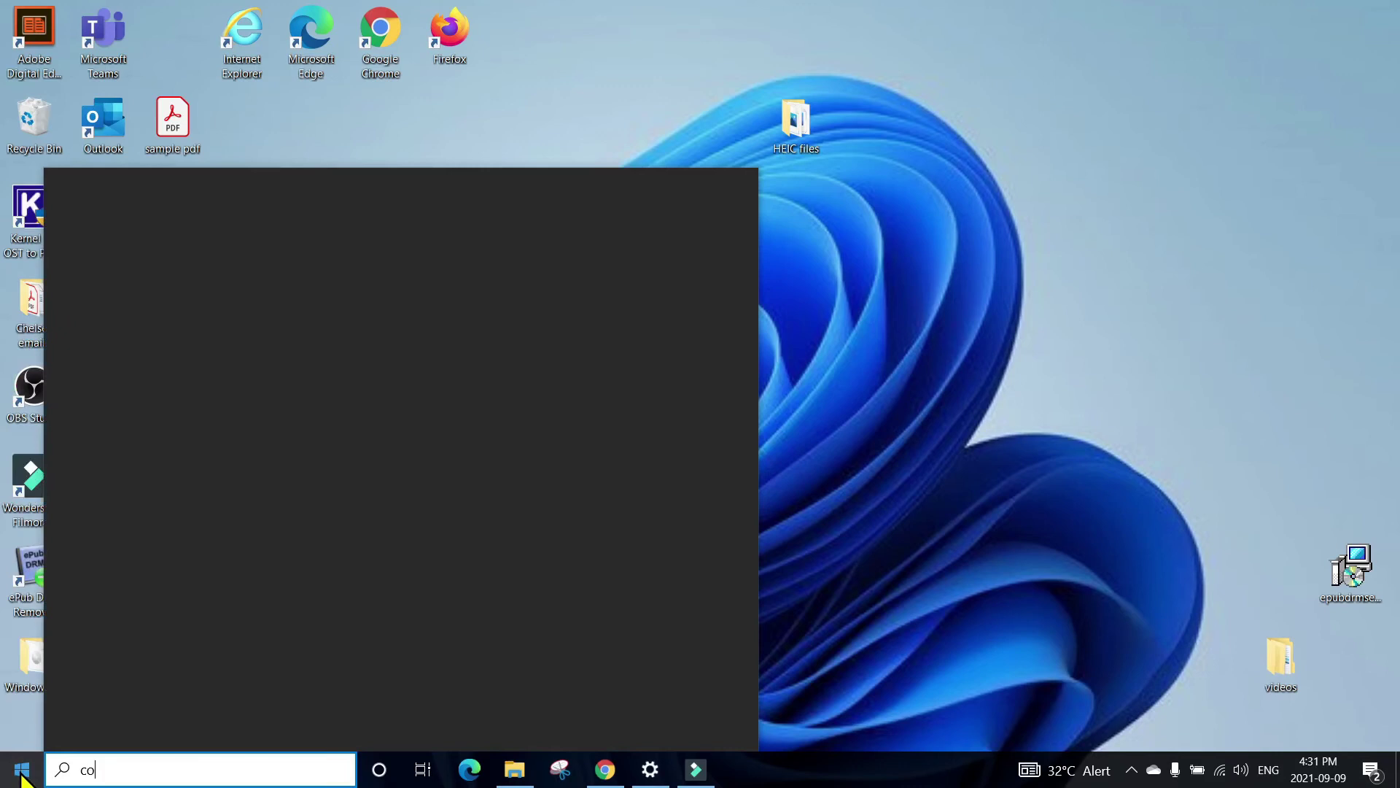
{"action": "type", "text": "ntr"}
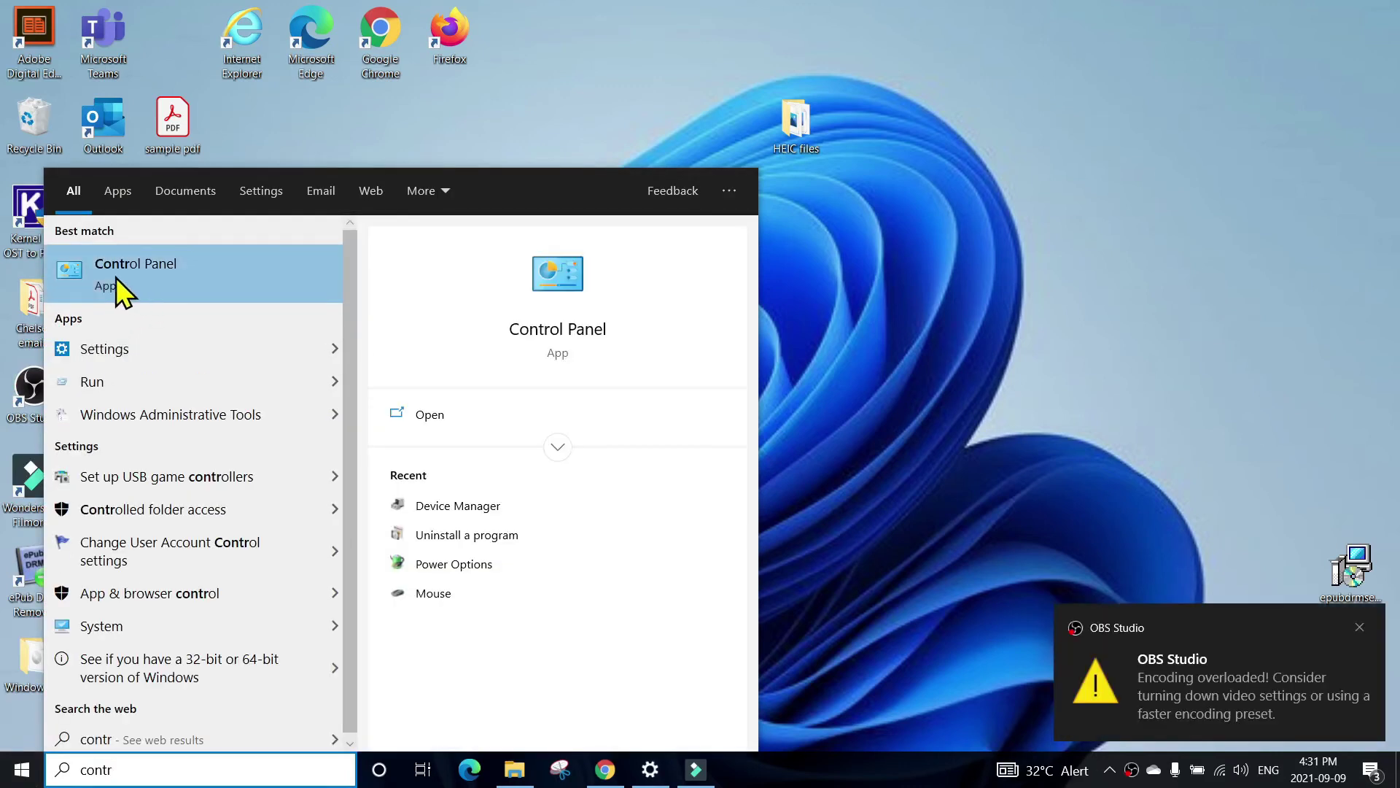
{"action": "left_click", "coordinate": [134, 272]}
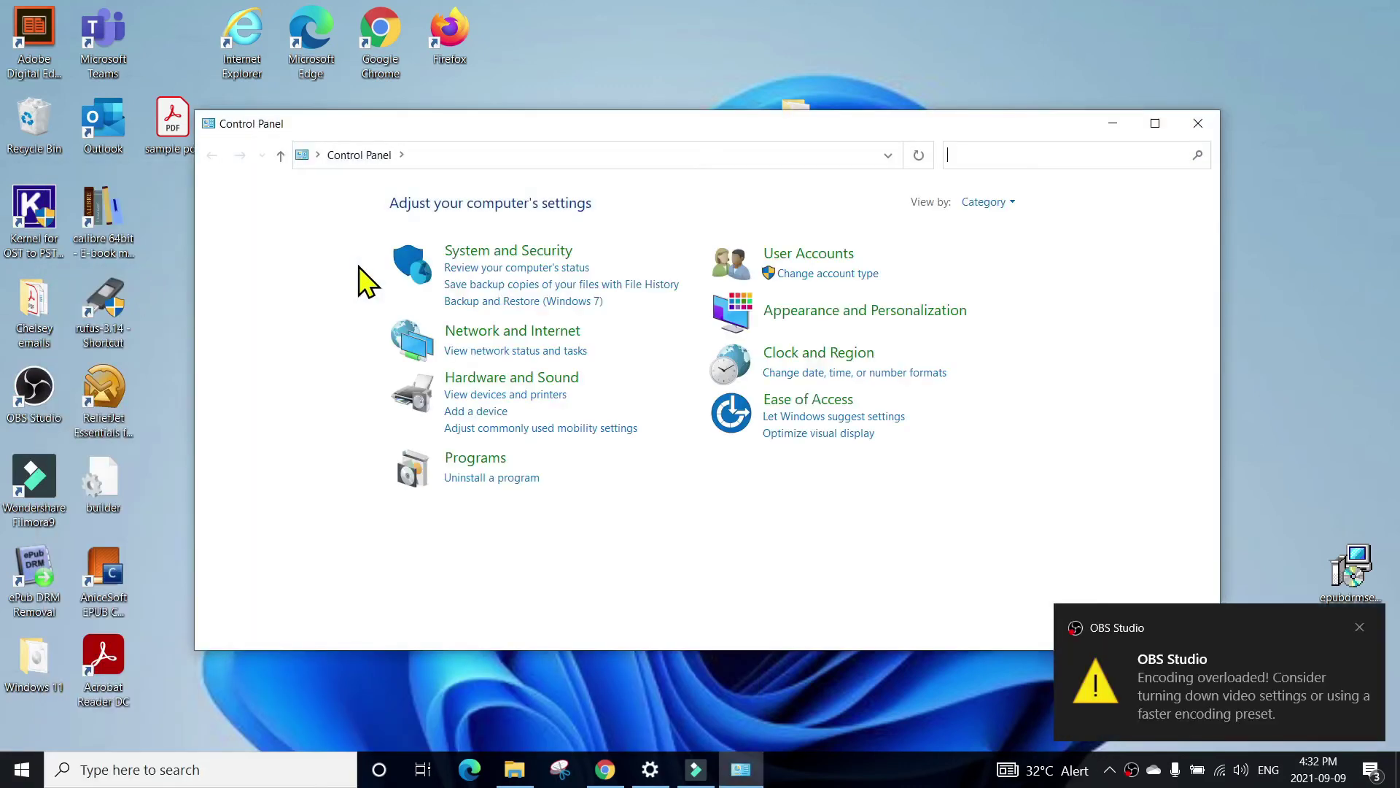
Maximize Control Panel, switch View by to Large icons, and open Programs and Features
{"action": "left_click", "coordinate": [1155, 124]}
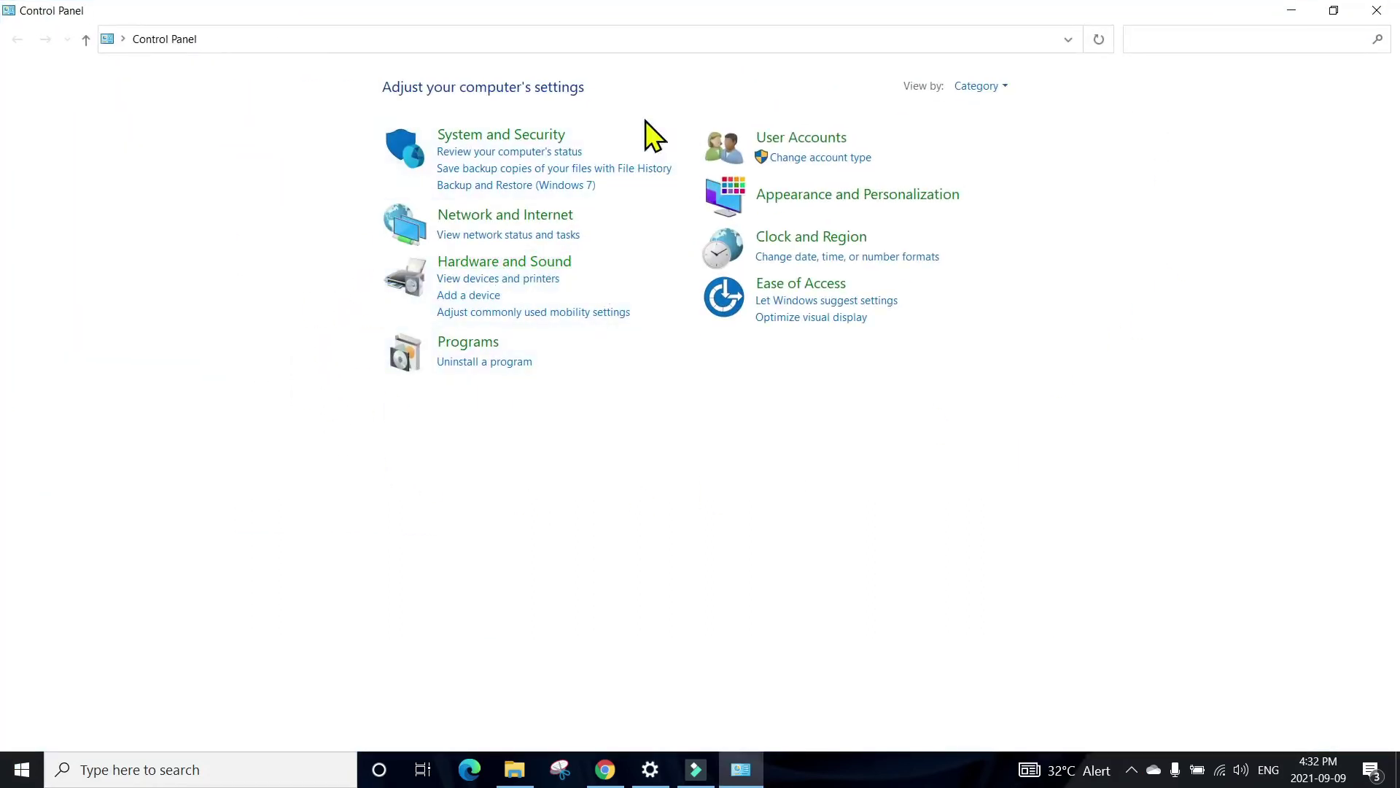
{"action": "left_click", "coordinate": [991, 89]}
{"action": "left_click", "coordinate": [1012, 133]}
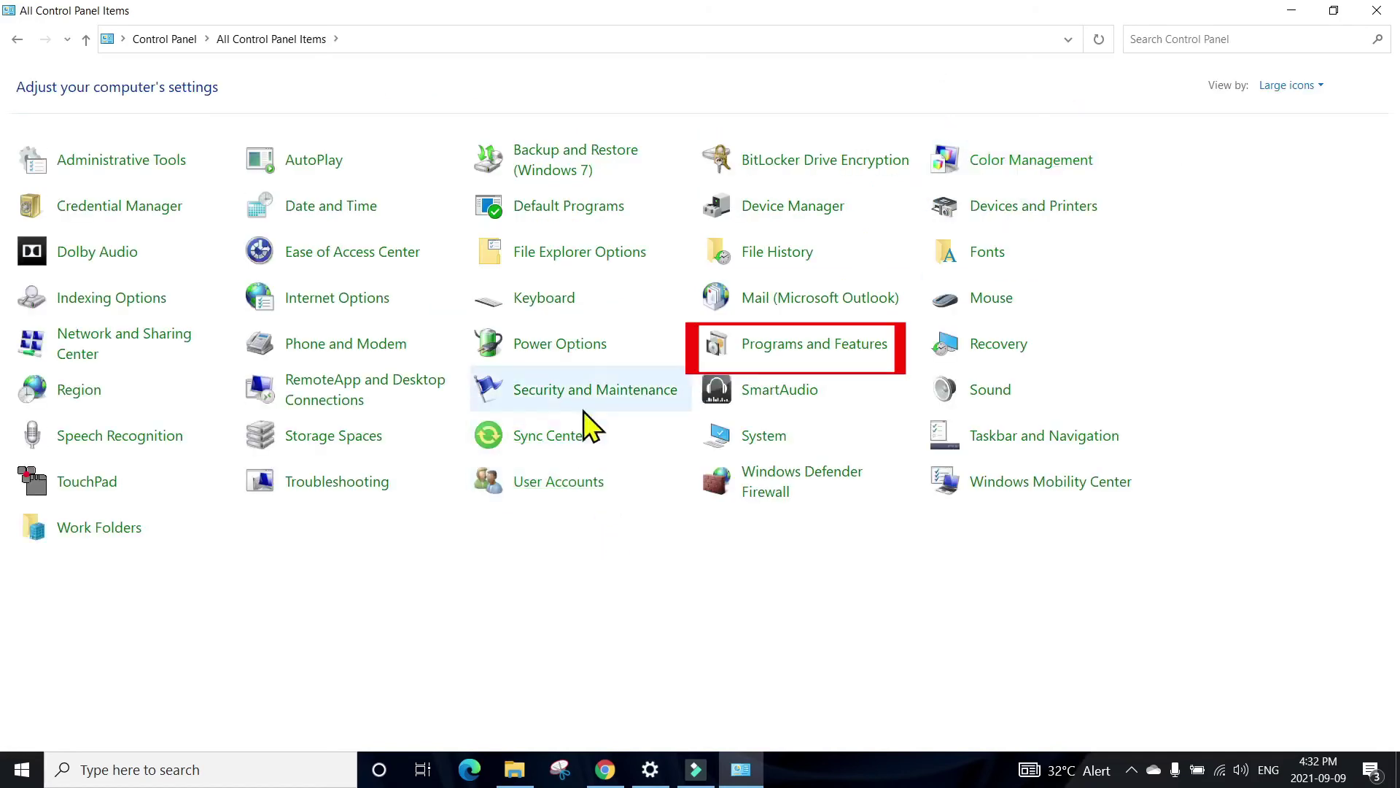
{"action": "left_click", "coordinate": [831, 360]}
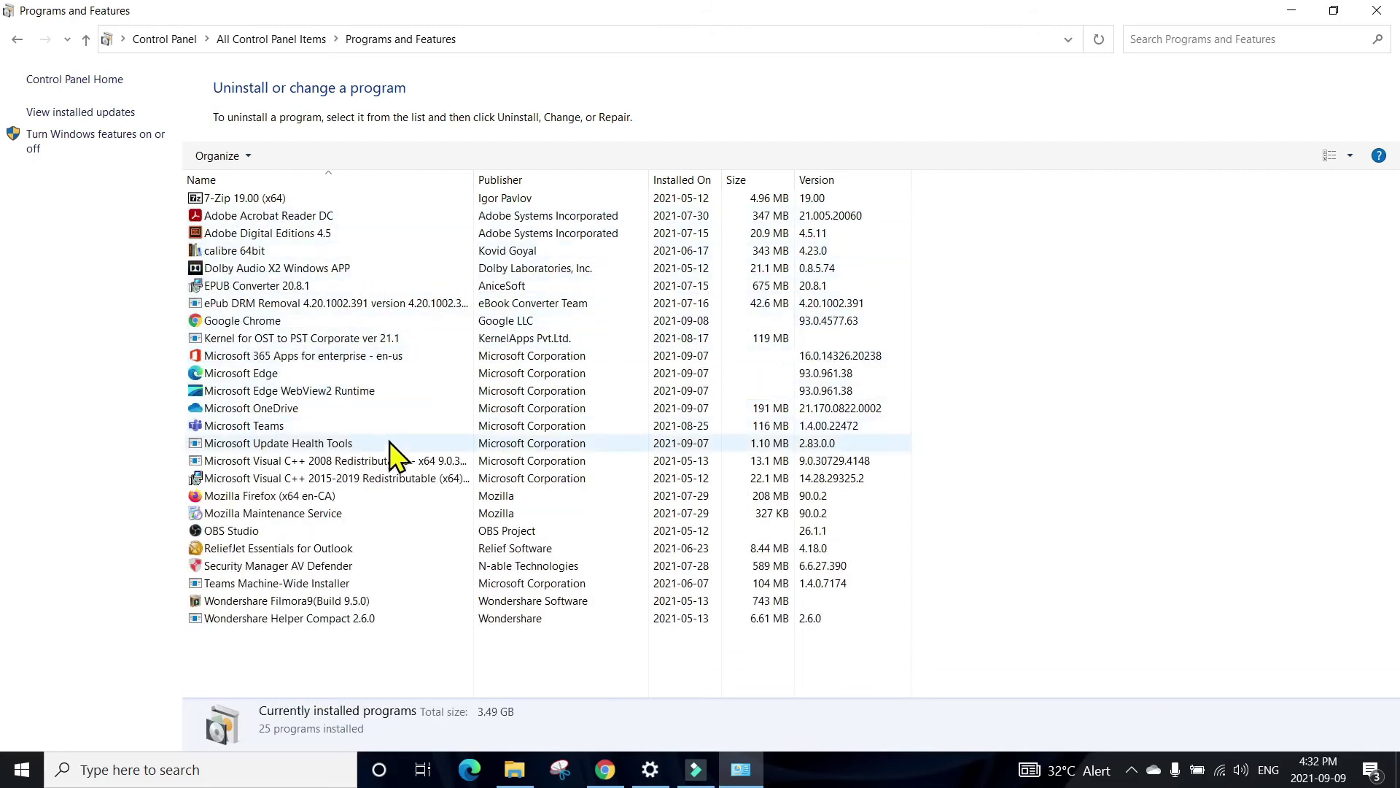
Select Microsoft 365 Apps for enterprise - en-us and choose Change to bring up repair options
{"action": "left_click", "coordinate": [321, 365]}
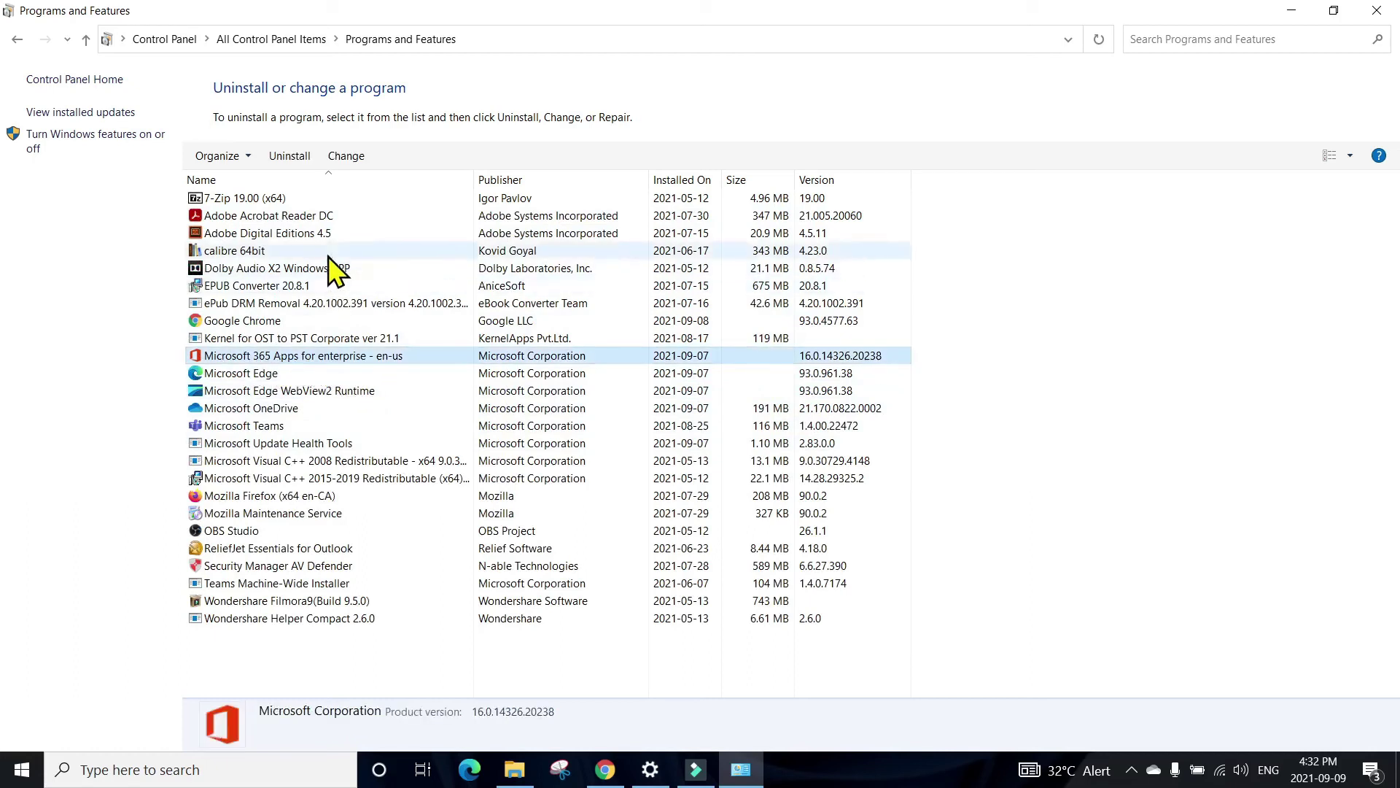
{"action": "left_click", "coordinate": [347, 156]}
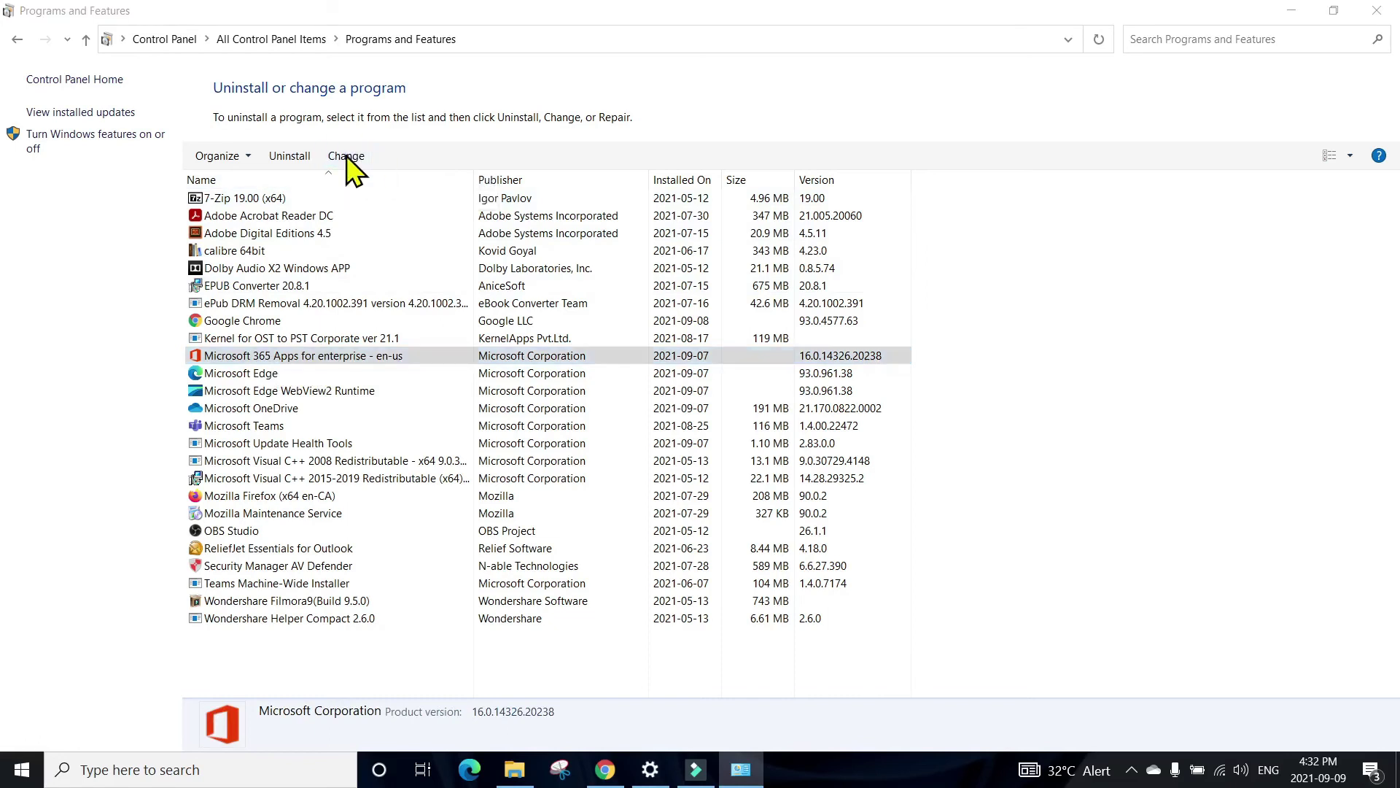